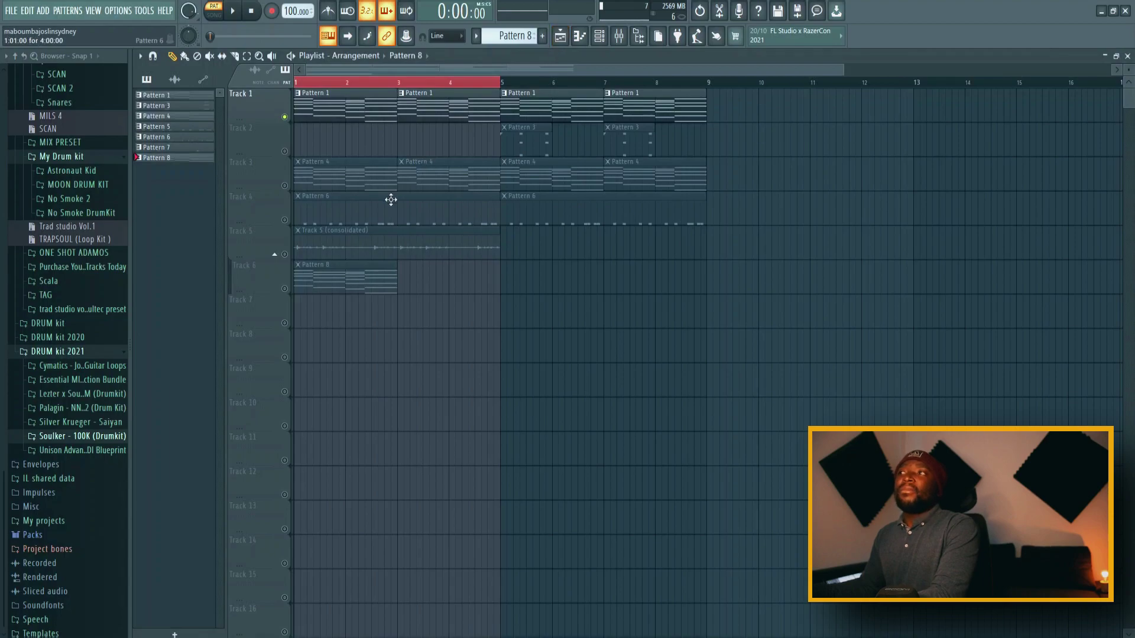
# Open Pattern 4 in the piano roll, view its Kontakt instrument, and return to the playlist.
pyautogui.doubleClick(377, 176)
pyautogui.click(599, 37)
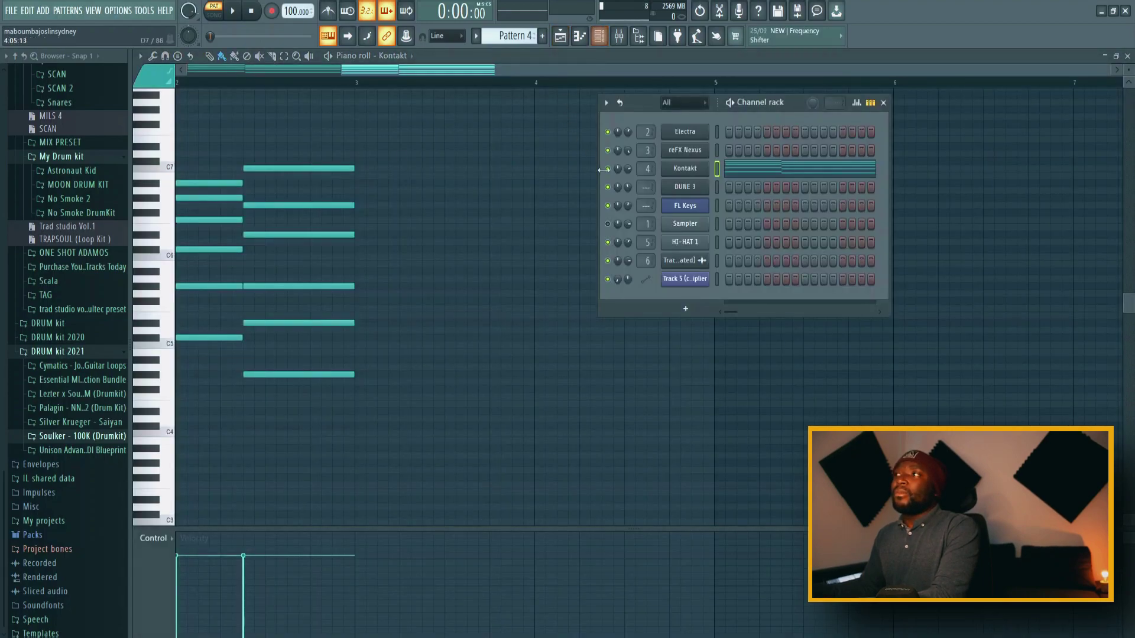
pyautogui.click(696, 172)
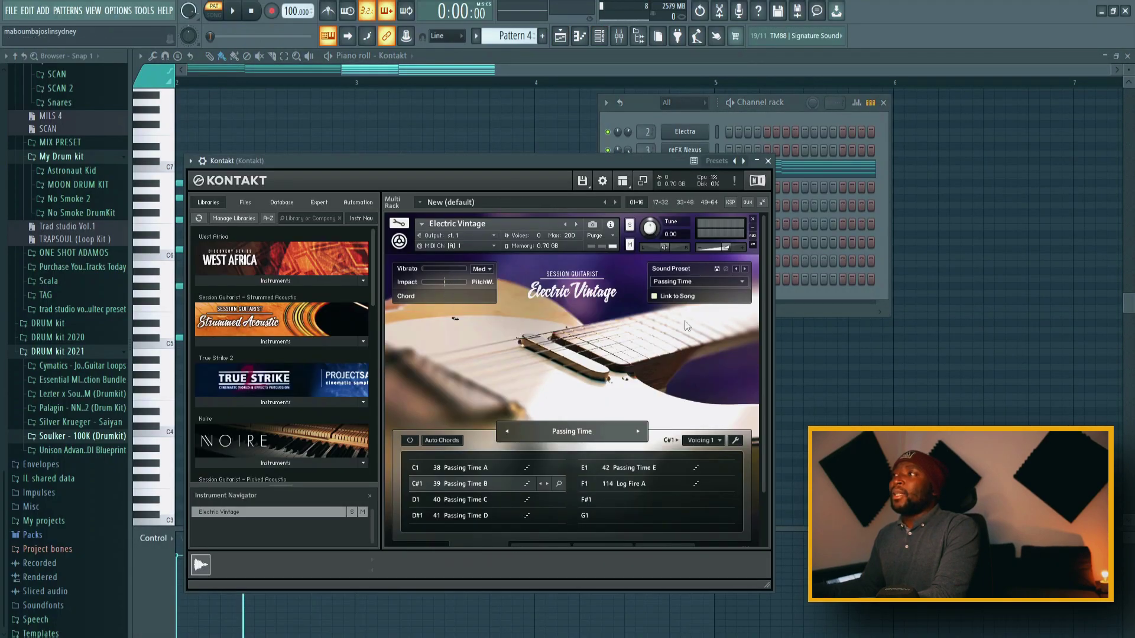
pyautogui.click(560, 37)
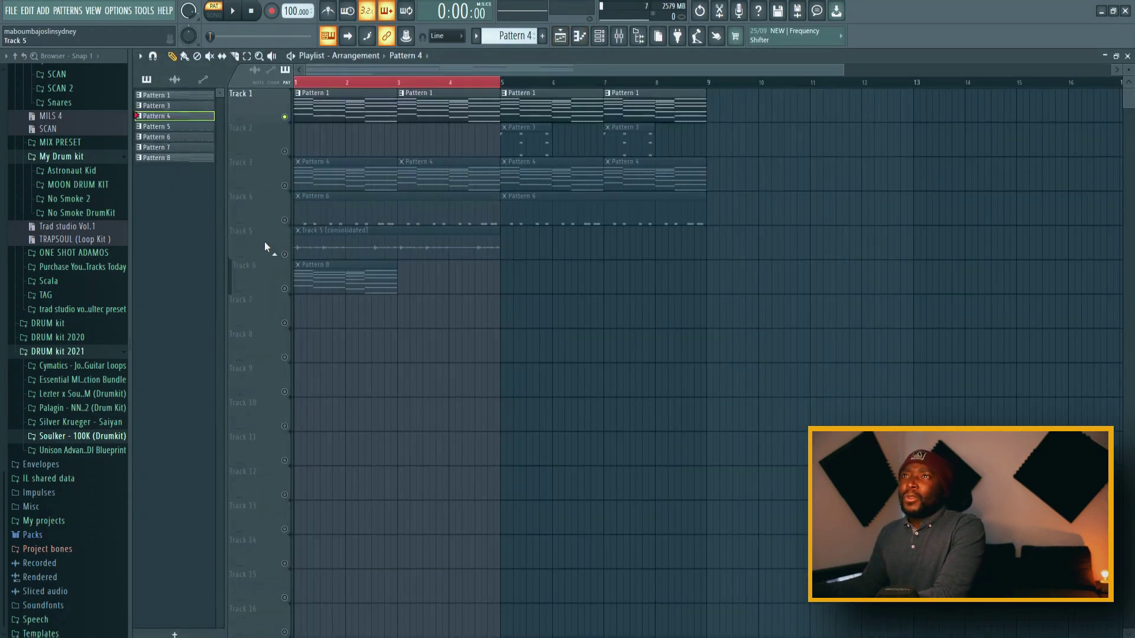
# Solo Track 3, switch playback to song mode, and listen to Pattern 4 on its own.
pyautogui.rightClick(285, 186)
pyautogui.click(214, 14)
pyautogui.click(232, 11)
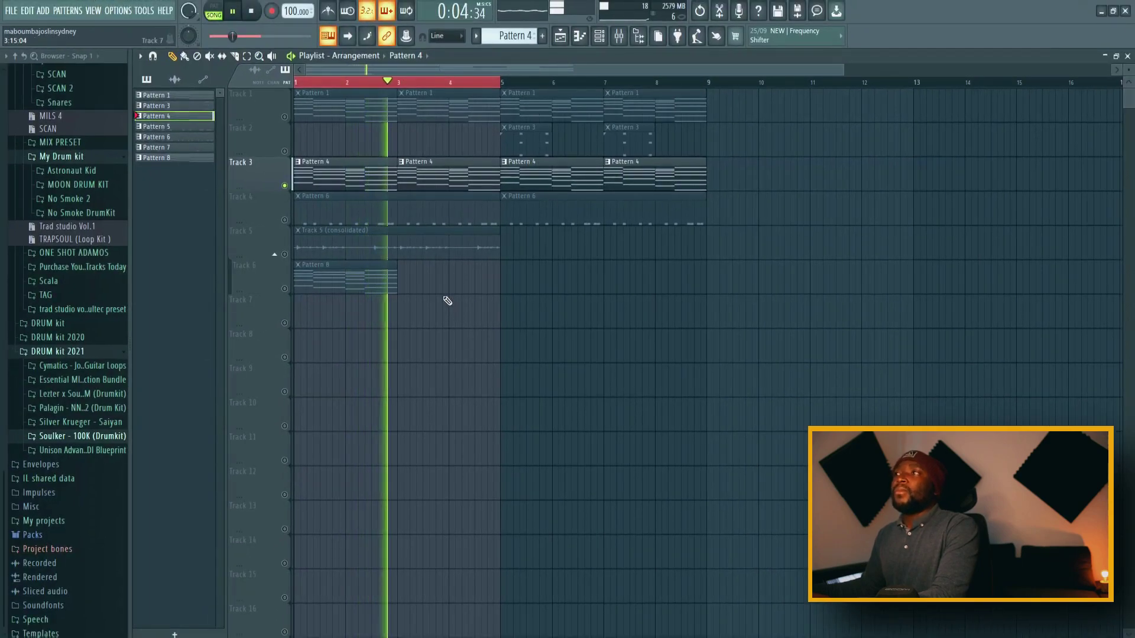
pyautogui.press('space')
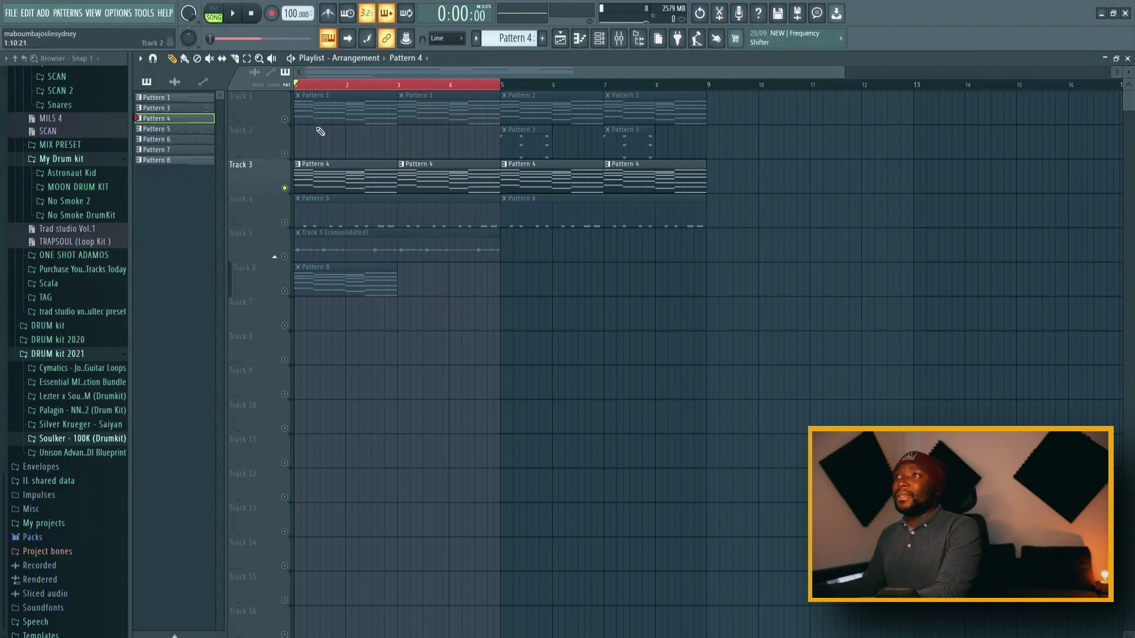
# Isolate Track 1, check which instrument Pattern 1 uses in the channel rack, and play the track alone.
pyautogui.rightClick(279, 94)
pyautogui.click(285, 119)
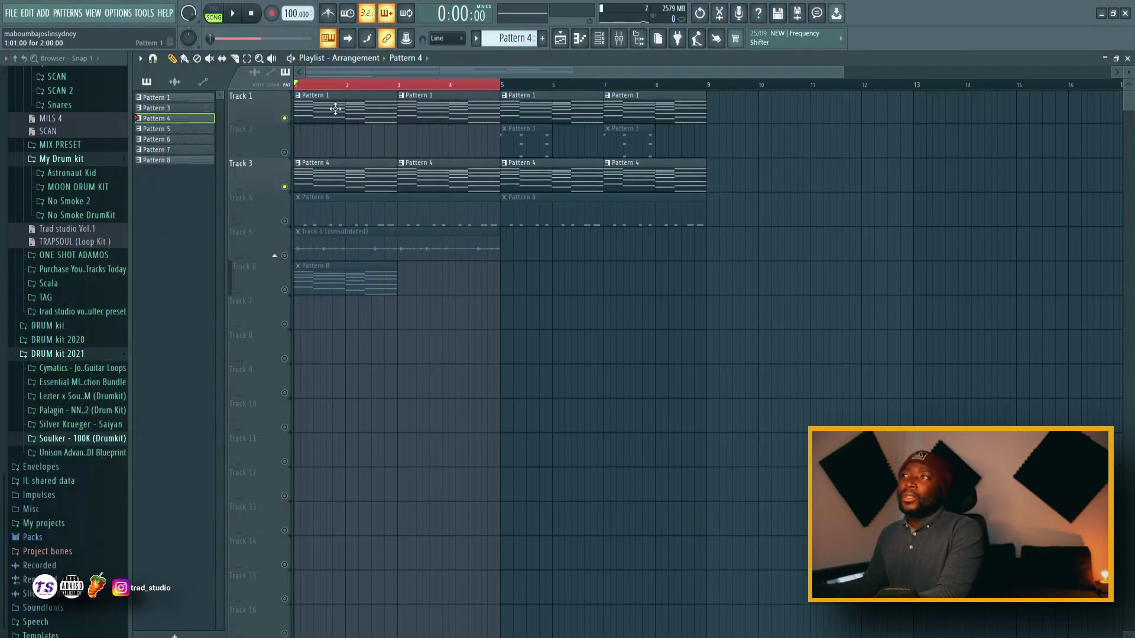
pyautogui.click(599, 39)
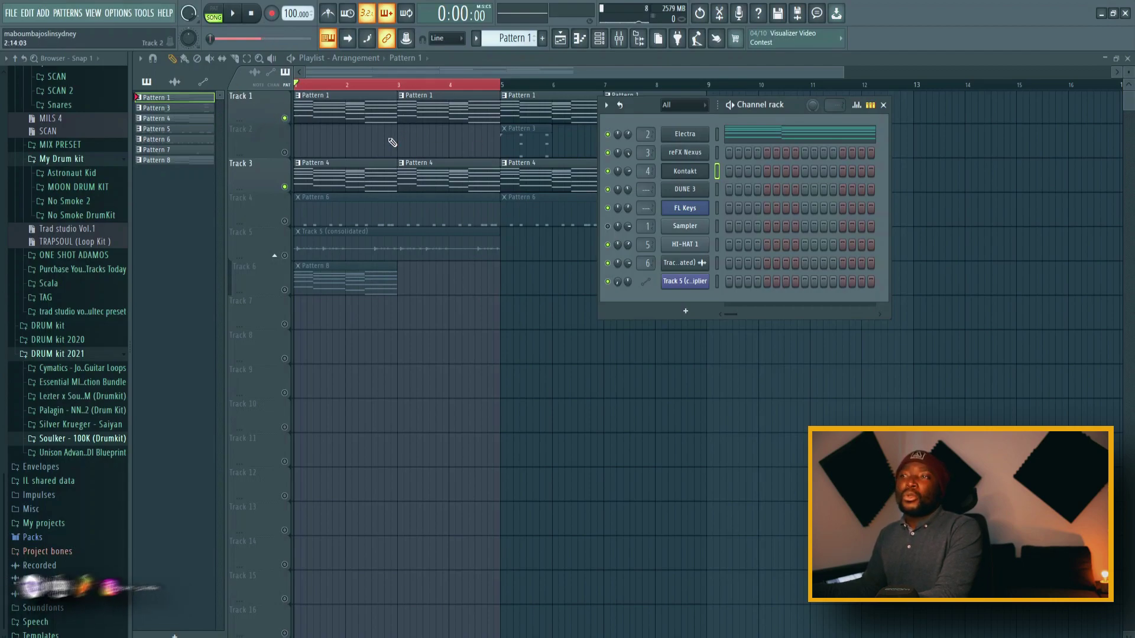
pyautogui.click(285, 187)
pyautogui.press('space')
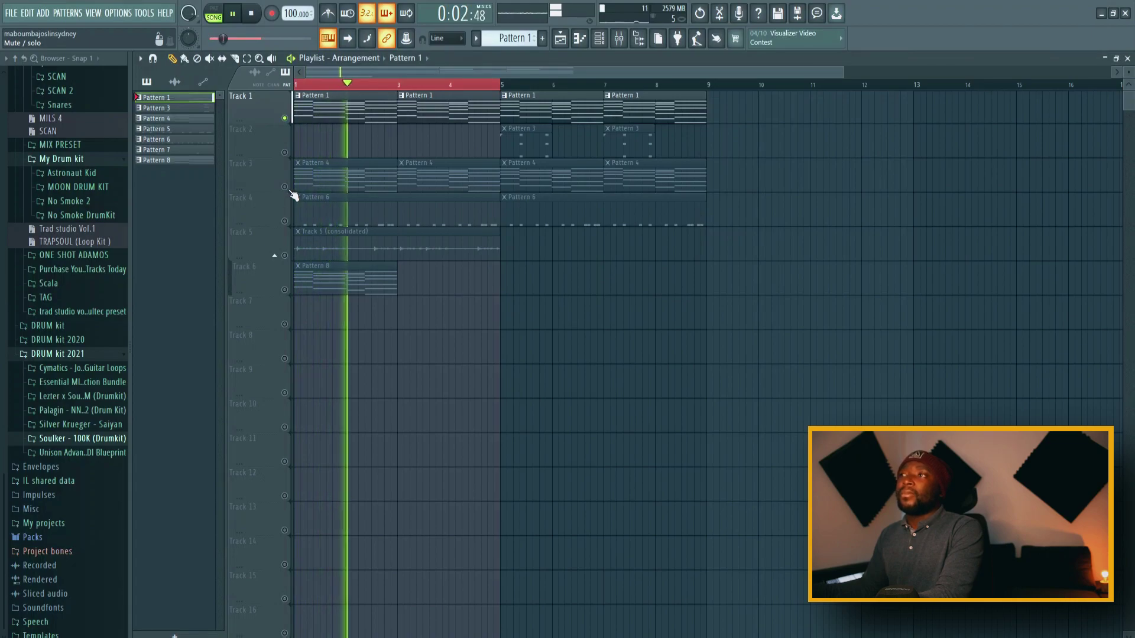
pyautogui.press('space')
# Inspect the FL Keys mixer track, compare its sound with effects off and on, and view its Fruity parametric EQ 2 curve.
pyautogui.click(623, 40)
pyautogui.click(286, 272)
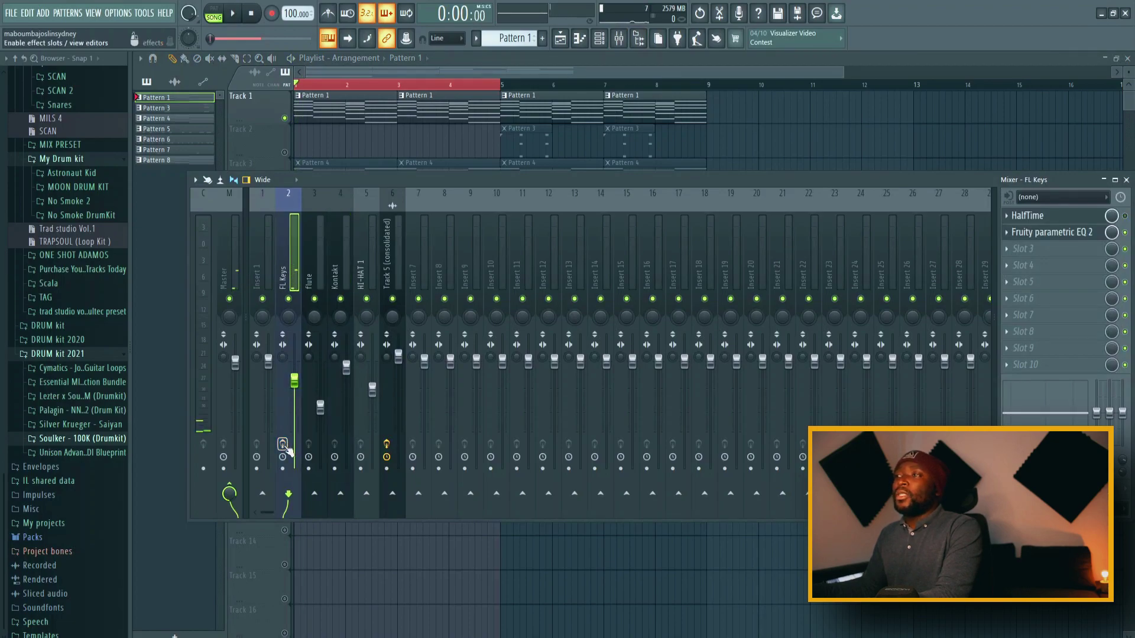
pyautogui.press('space')
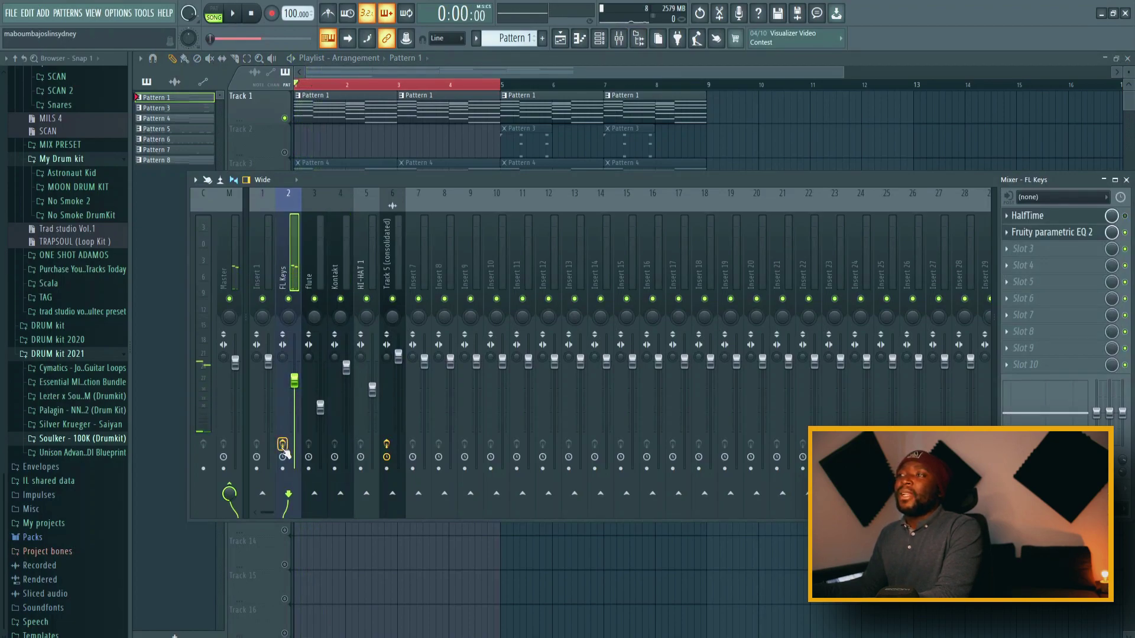
pyautogui.click(1085, 236)
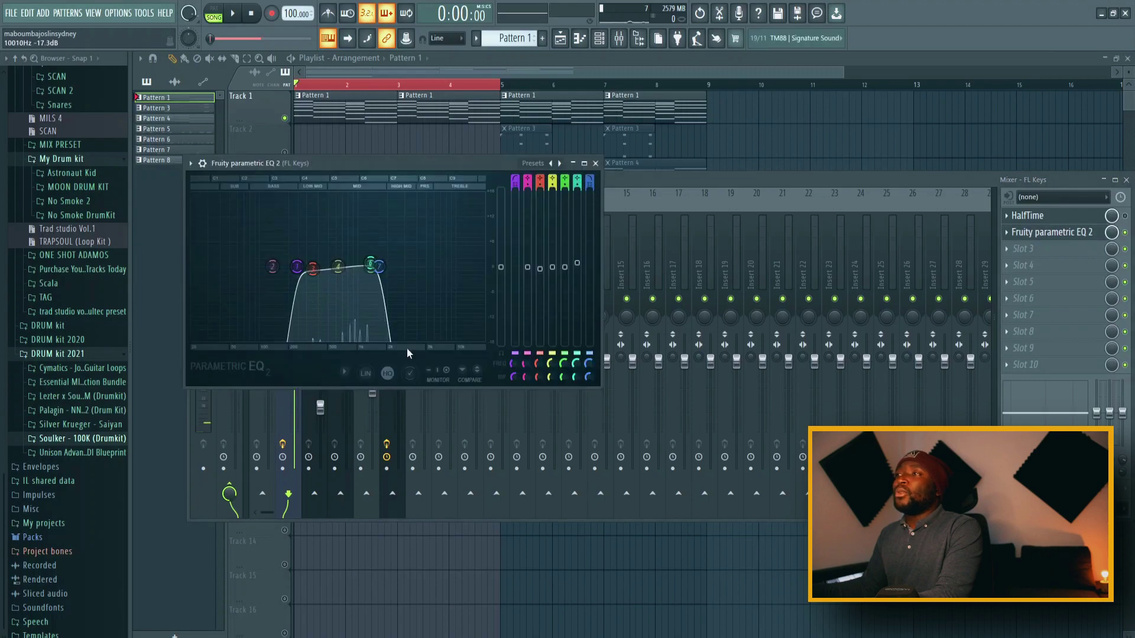
pyautogui.click(333, 74)
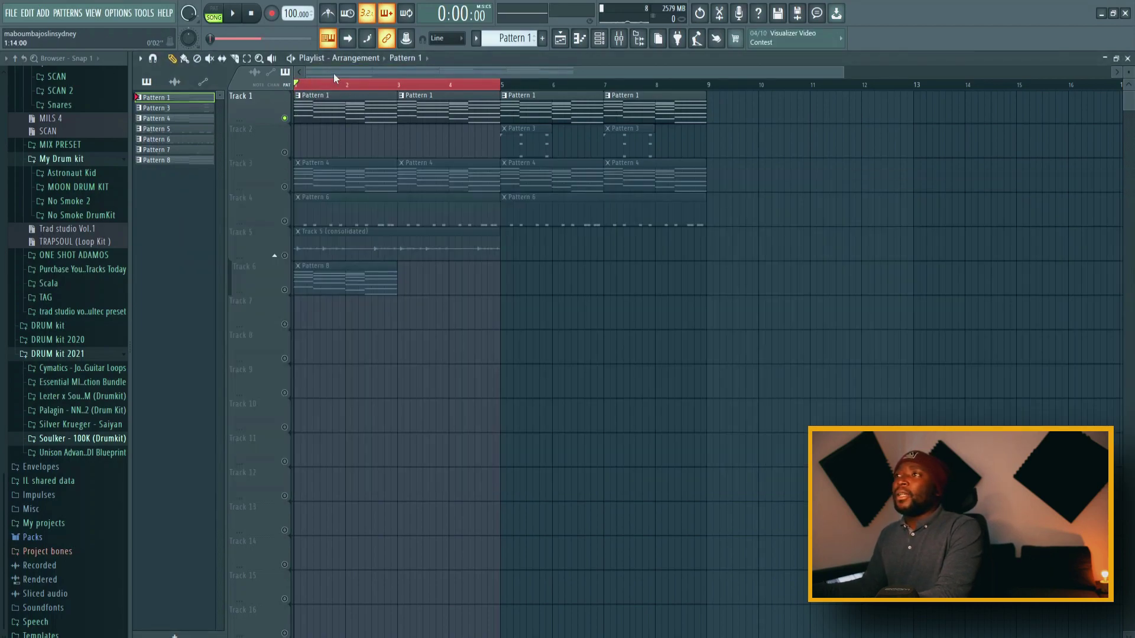
# Play Track 1 alone, unmute Track 3, and listen to both tracks together.
pyautogui.press('space')
pyautogui.press('space')
pyautogui.click(285, 186)
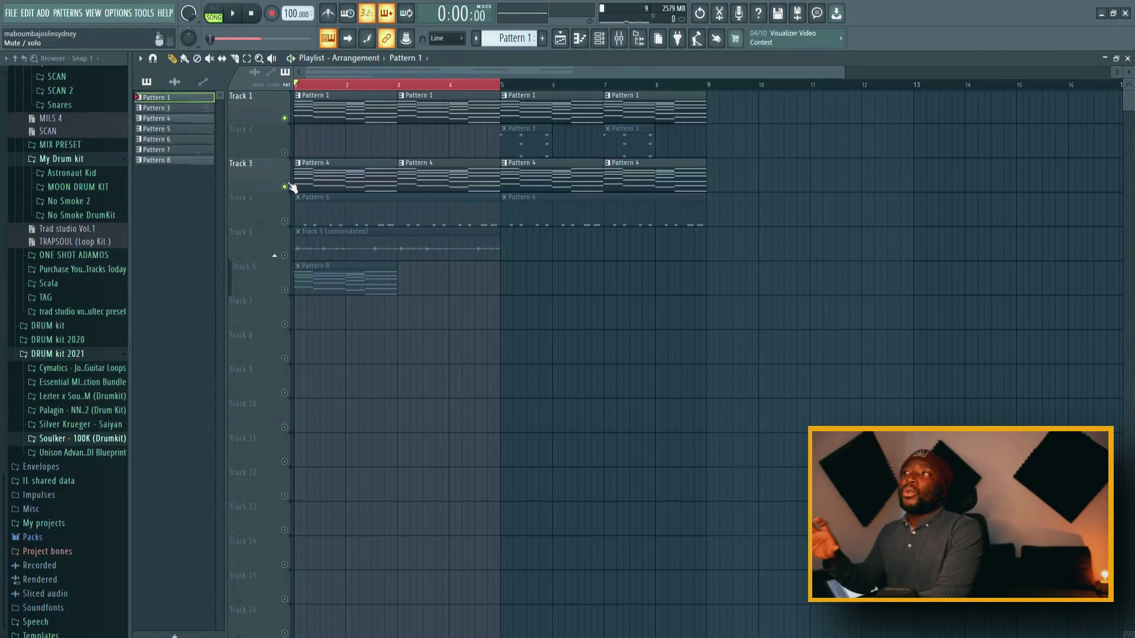
pyautogui.press('space')
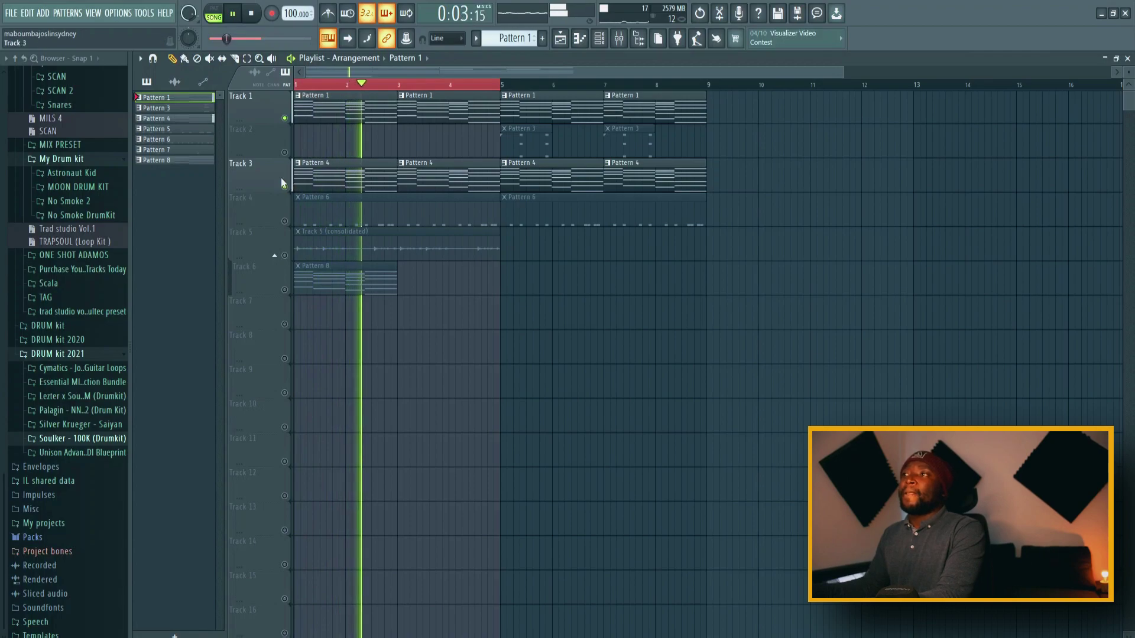
pyautogui.press('space')
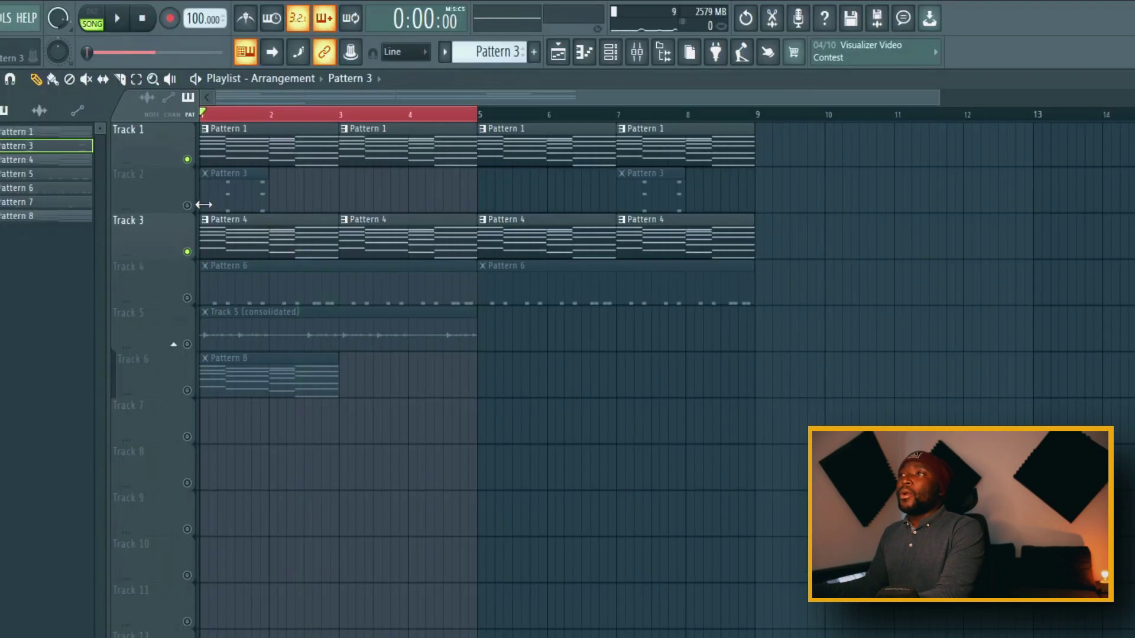
# Unmute Track 2 and play it together with Tracks 1 and 3.
pyautogui.click(284, 153)
pyautogui.press('space')
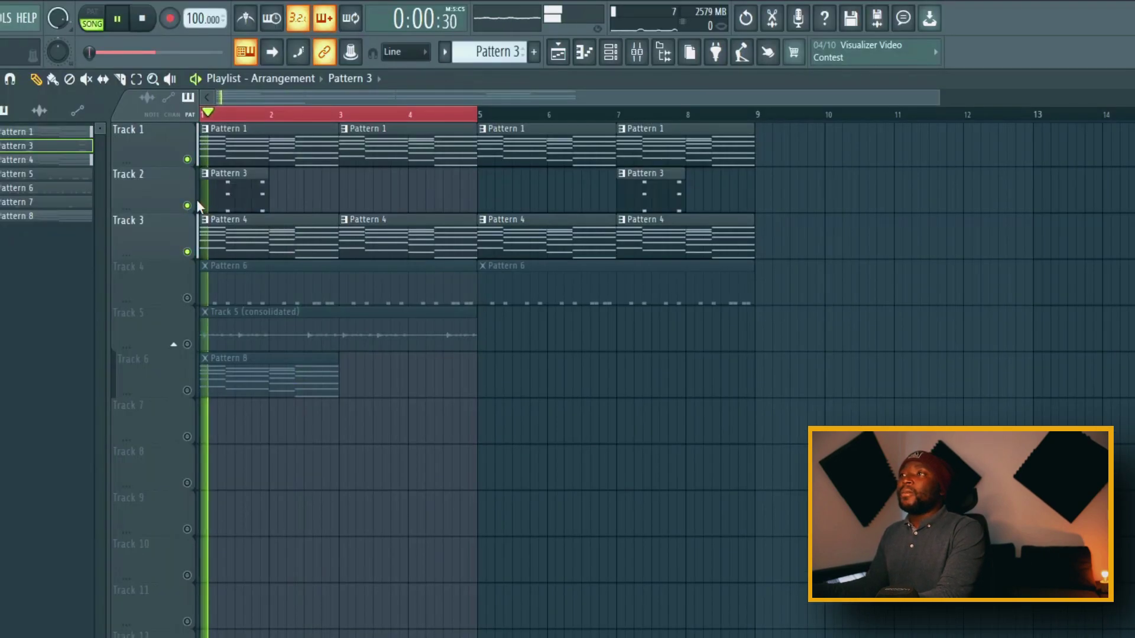
pyautogui.click(285, 195)
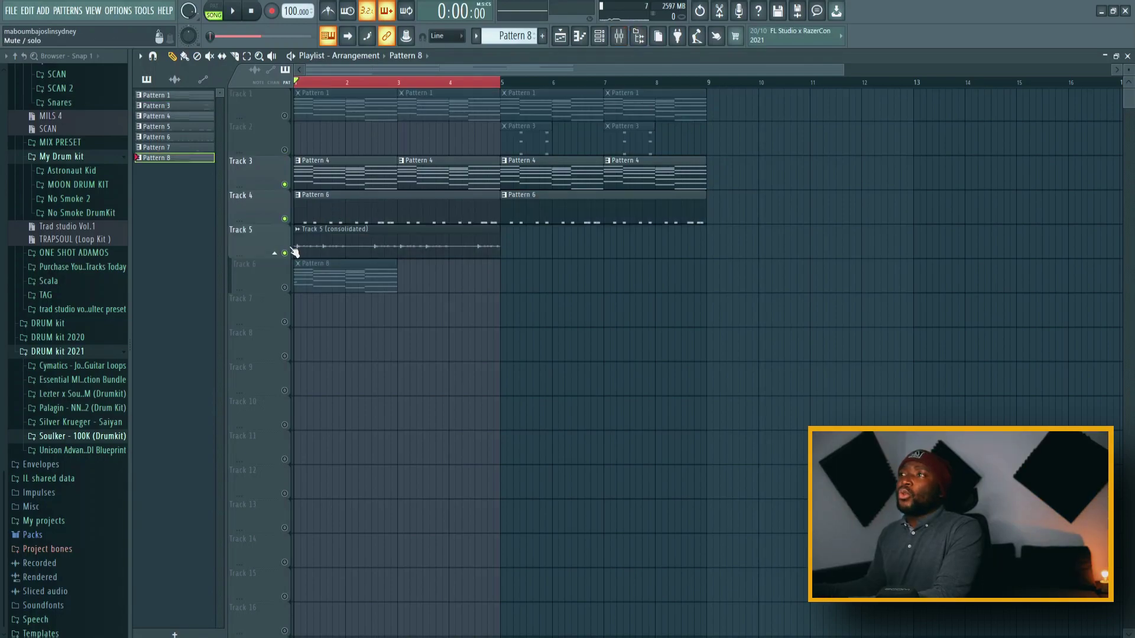
# Solo and play Track 5, and examine the Gross Beat volume envelope on its mixer track.
pyautogui.rightClick(294, 251)
pyautogui.press('space')
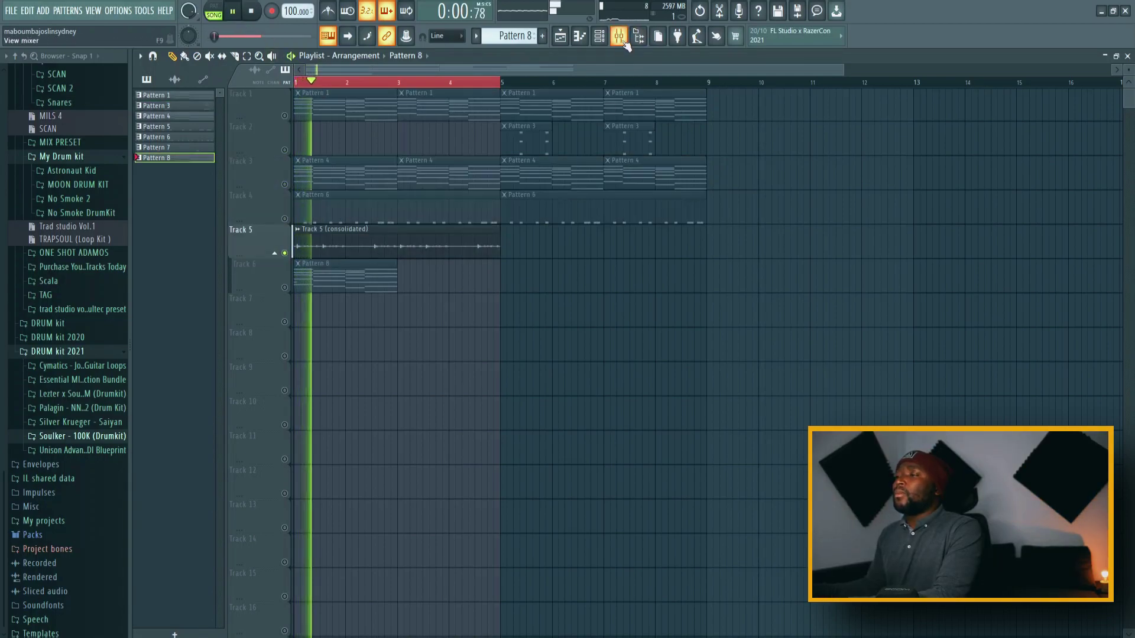
pyautogui.press('F9')
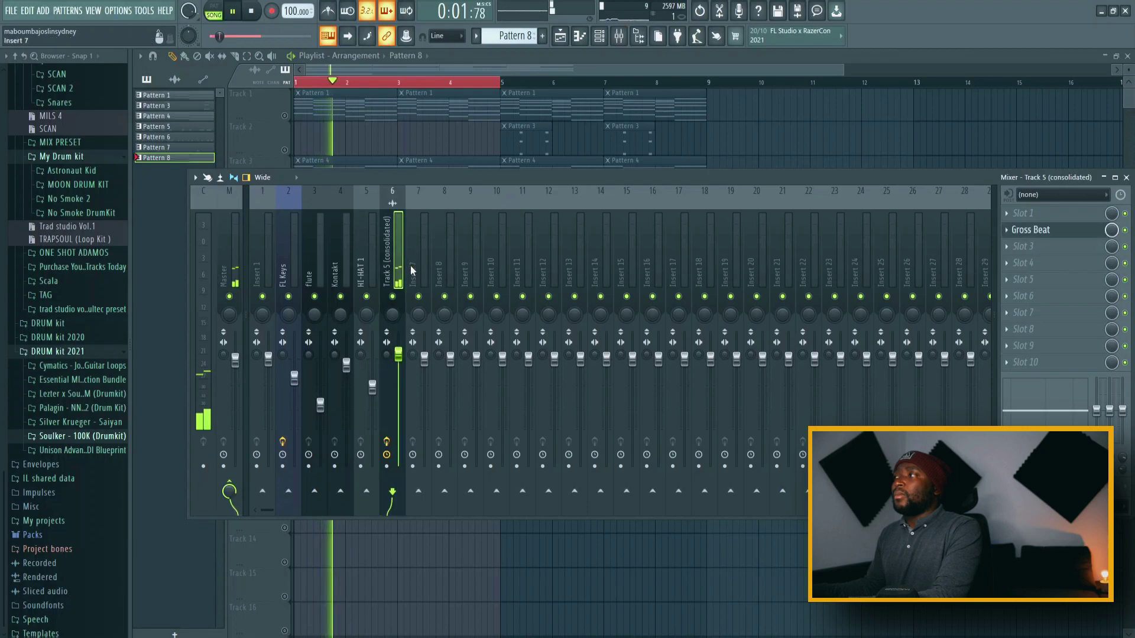
pyautogui.click(1030, 230)
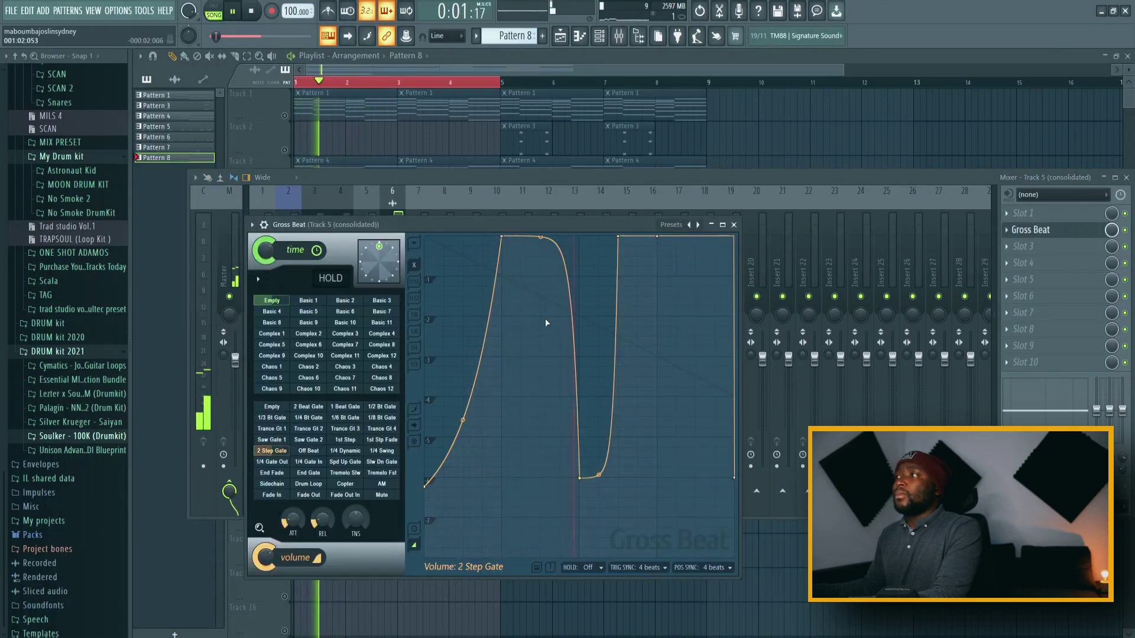
pyautogui.press('space')
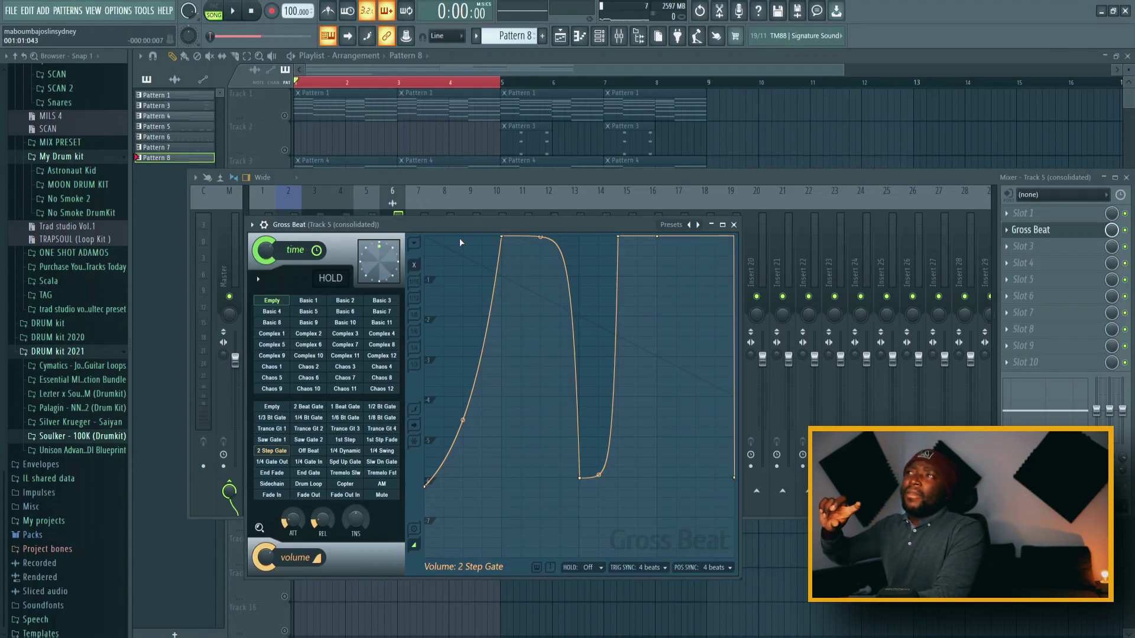
# Return to the playlist, unmute Track 3, and listen to it together with Track 5.
pyautogui.press('F12')
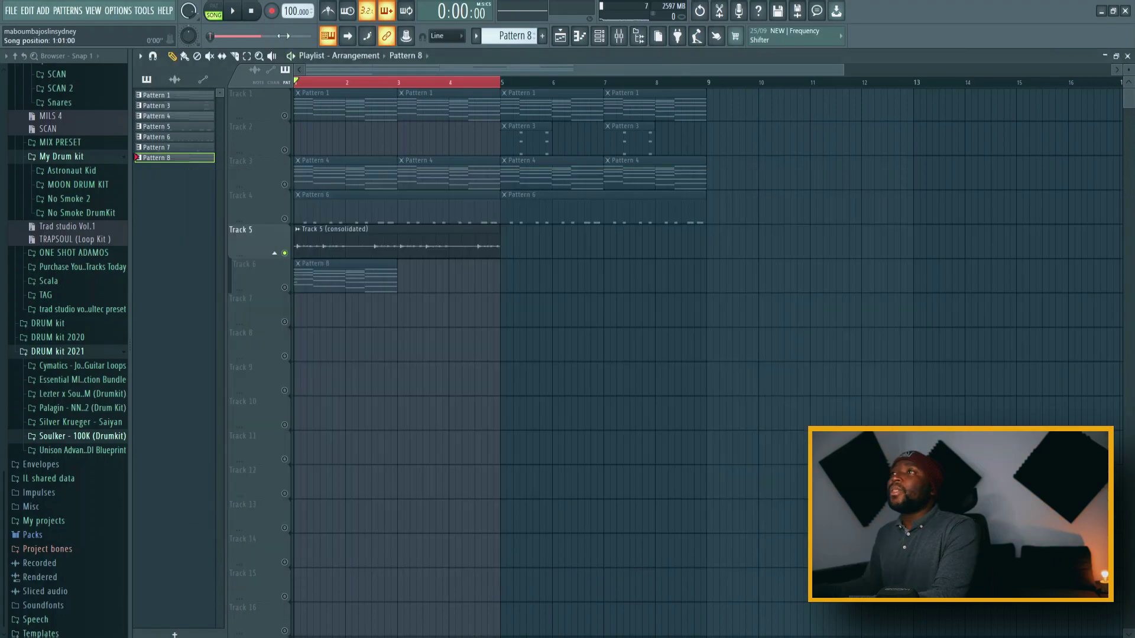
pyautogui.click(285, 185)
pyautogui.press('space')
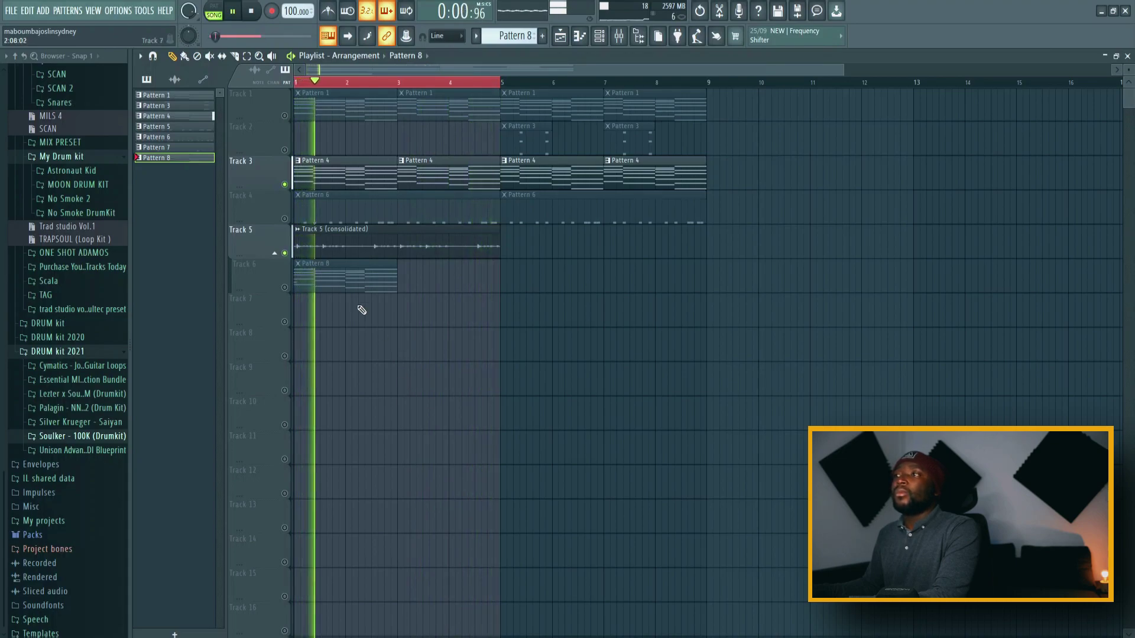
pyautogui.press('space')
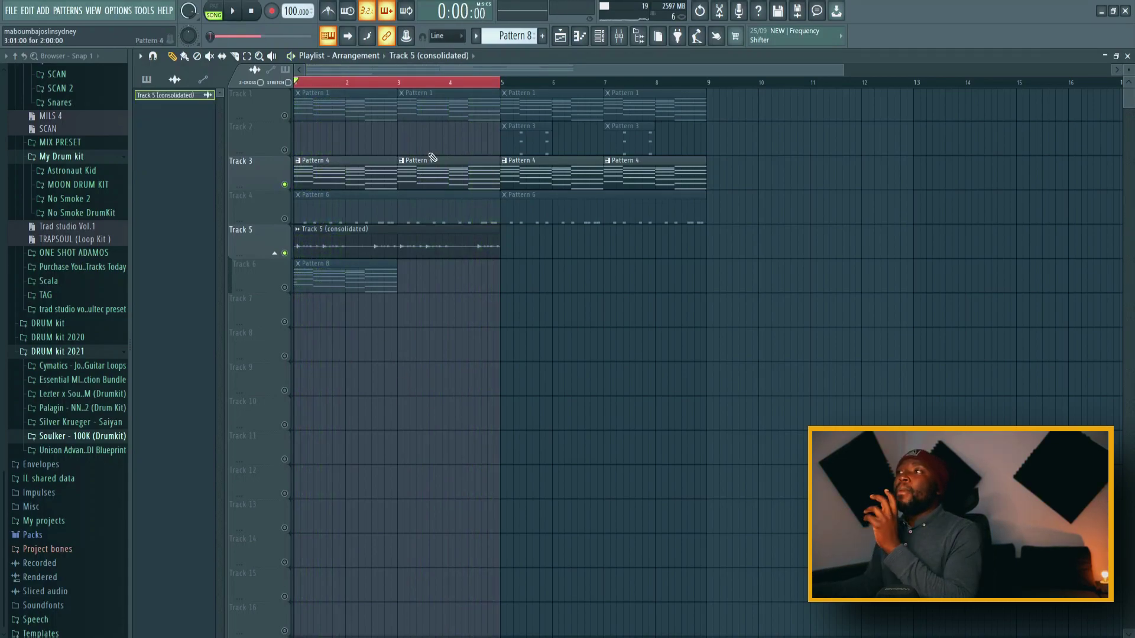
# Place Pattern 7 at the start of Track 7 in the playlist.
pyautogui.click(147, 80)
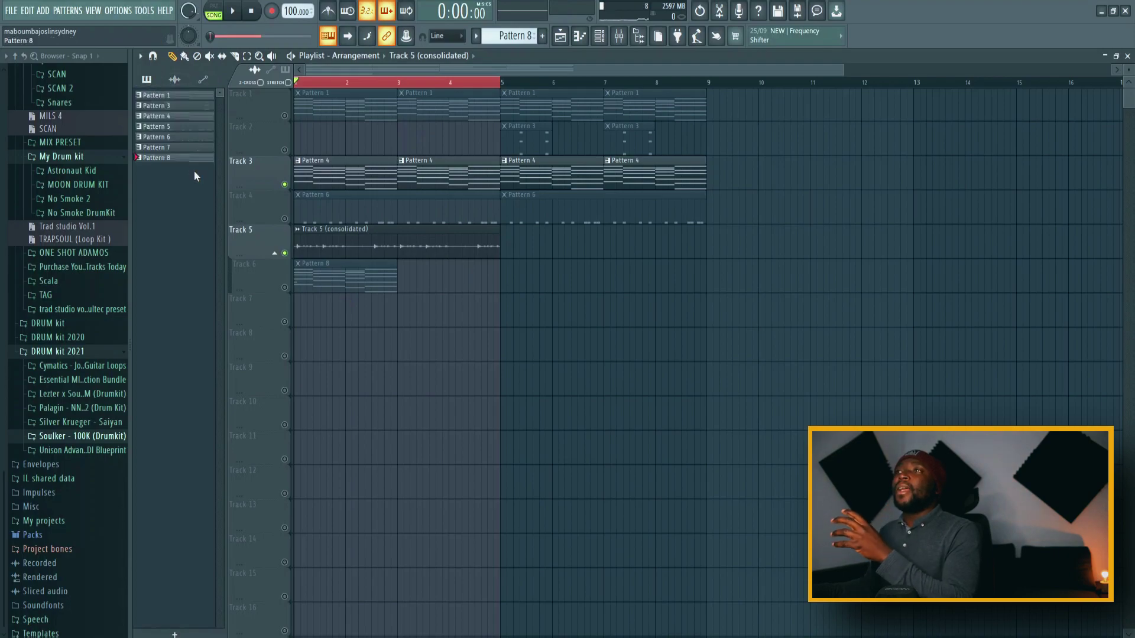
pyautogui.moveTo(204, 149); pyautogui.dragTo(308, 304)
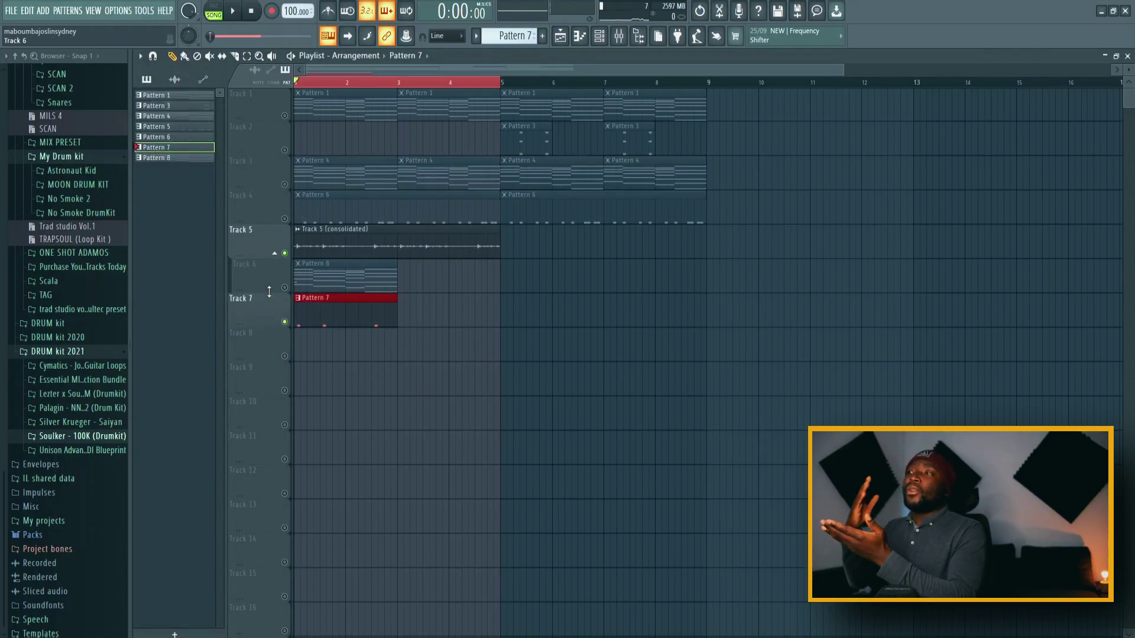
# In Pattern 7's piano roll, lower the C6 notes while auditioning, putting the second on F5 and the third on G#5.
pyautogui.press('F7')
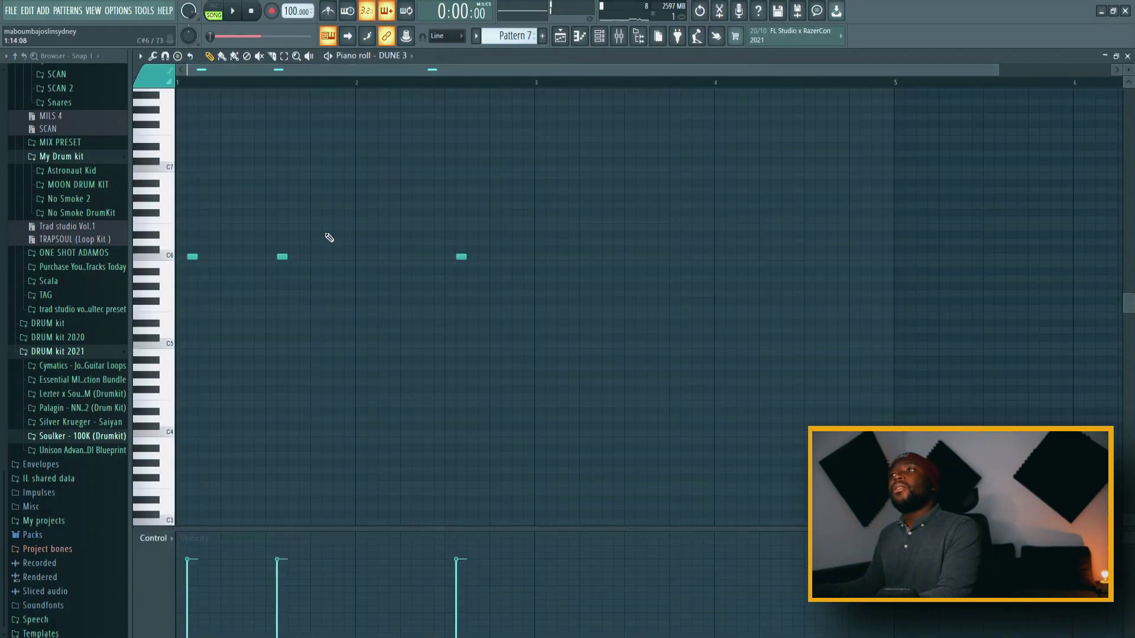
pyautogui.hotkey('ctrl', 'a')
pyautogui.click(209, 56)
pyautogui.moveTo(192, 256); pyautogui.dragTo(192, 233)
pyautogui.press('space')
pyautogui.moveTo(190, 219); pyautogui.dragTo(194, 296)
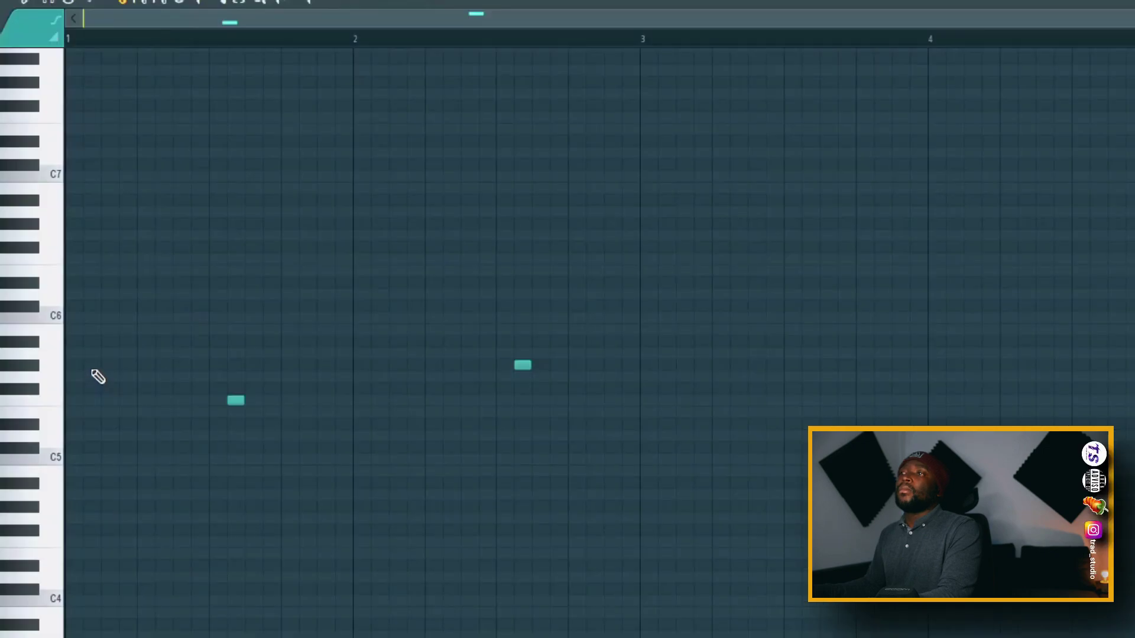
# Add the opening note of Pattern 7 on G#5 and replace the F5 note with one on G5 during playback.
pyautogui.click(88, 365)
pyautogui.press('space')
pyautogui.rightClick(236, 401)
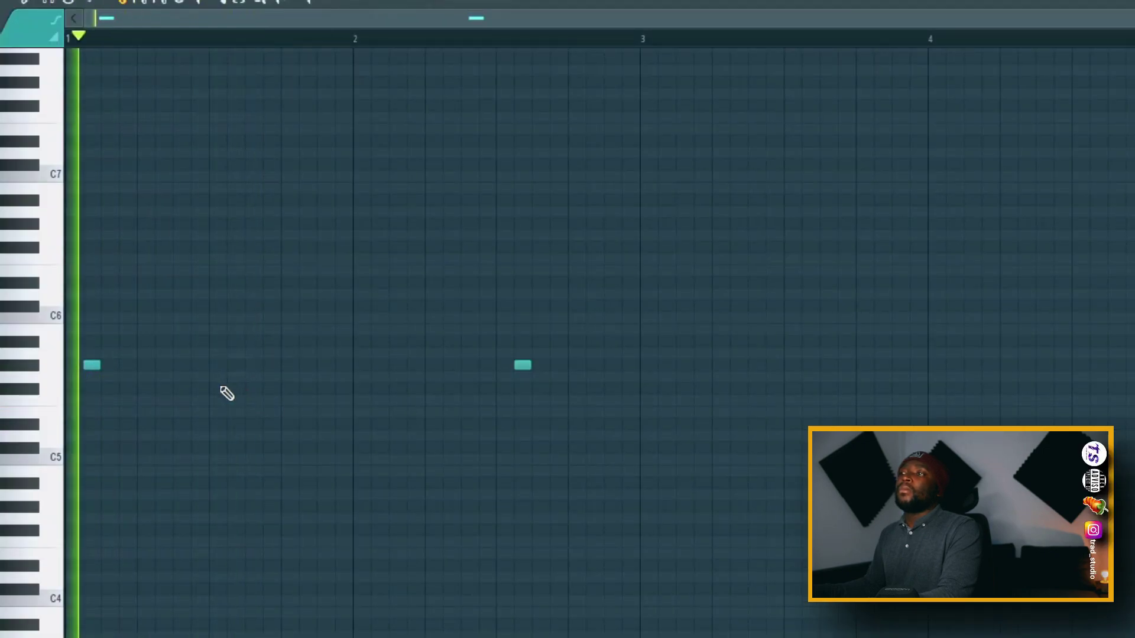
pyautogui.click(229, 379)
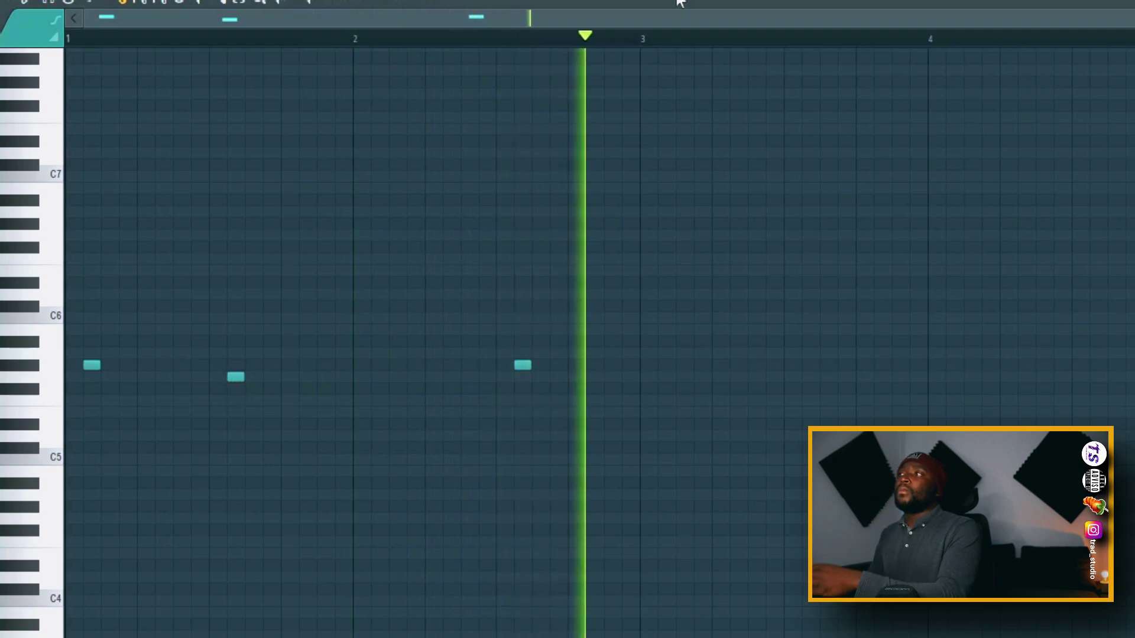
# Check the edited notes and add a second Pattern 7 clip at bar 3 on Track 7.
pyautogui.press('F5')
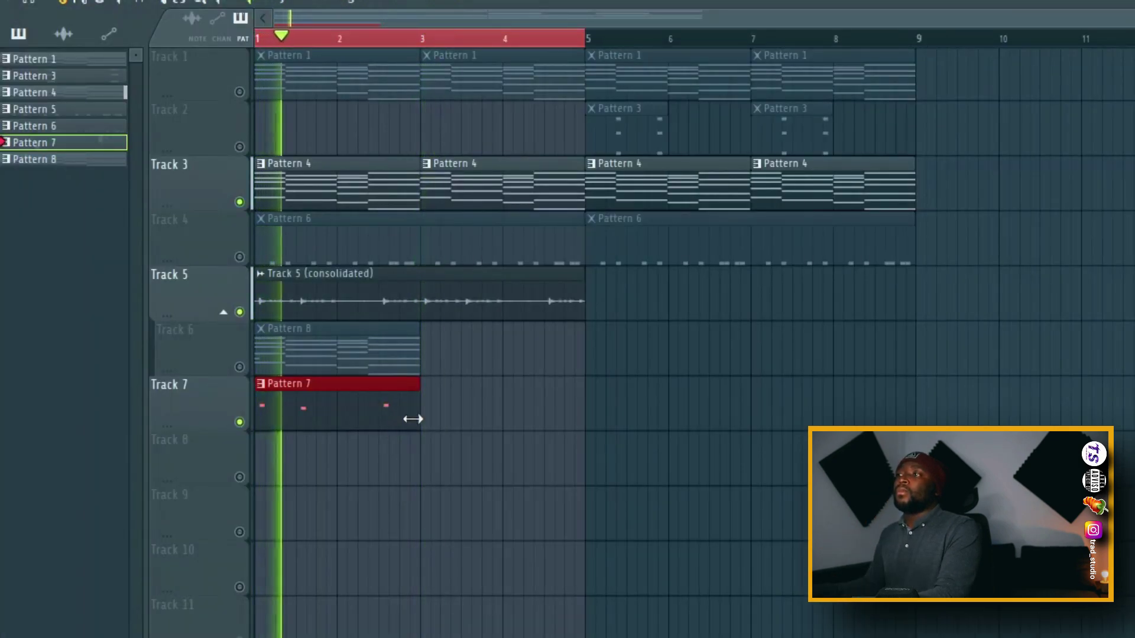
pyautogui.press('F7')
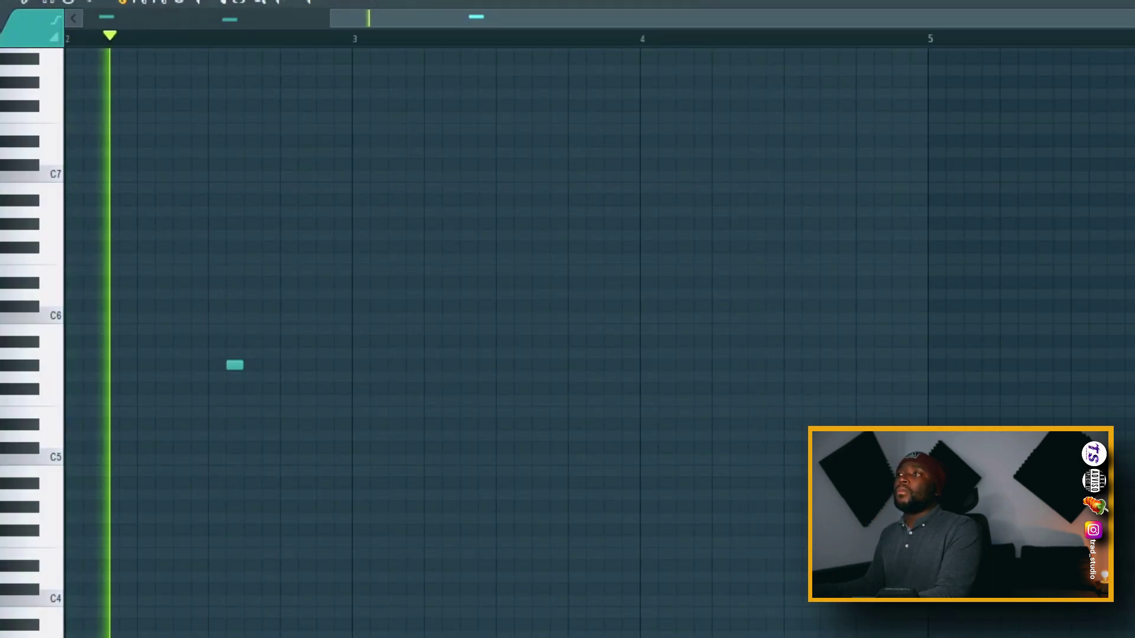
pyautogui.press('F5')
pyautogui.click(430, 392)
# Stop playback and consolidate Track 7 into a 16Bit int stereo WAV audio clip.
pyautogui.press('space')
pyautogui.rightClick(228, 423)
pyautogui.click(278, 636)
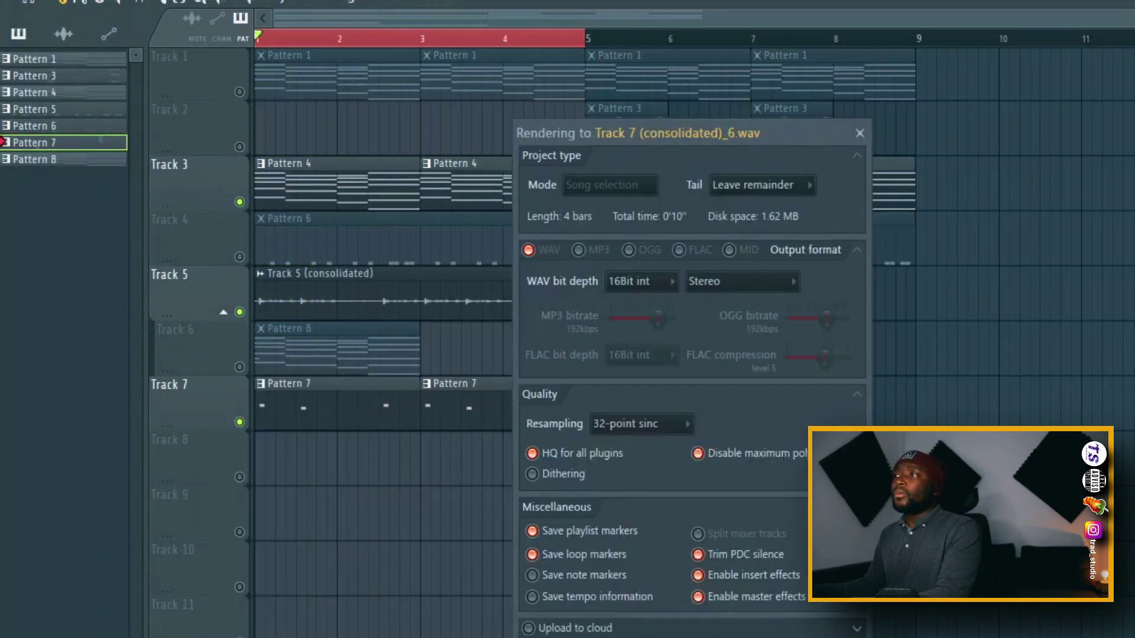
# Play the loop and set the consolidated Track 7 clip's channel volume to about 66%.
pyautogui.press('space')
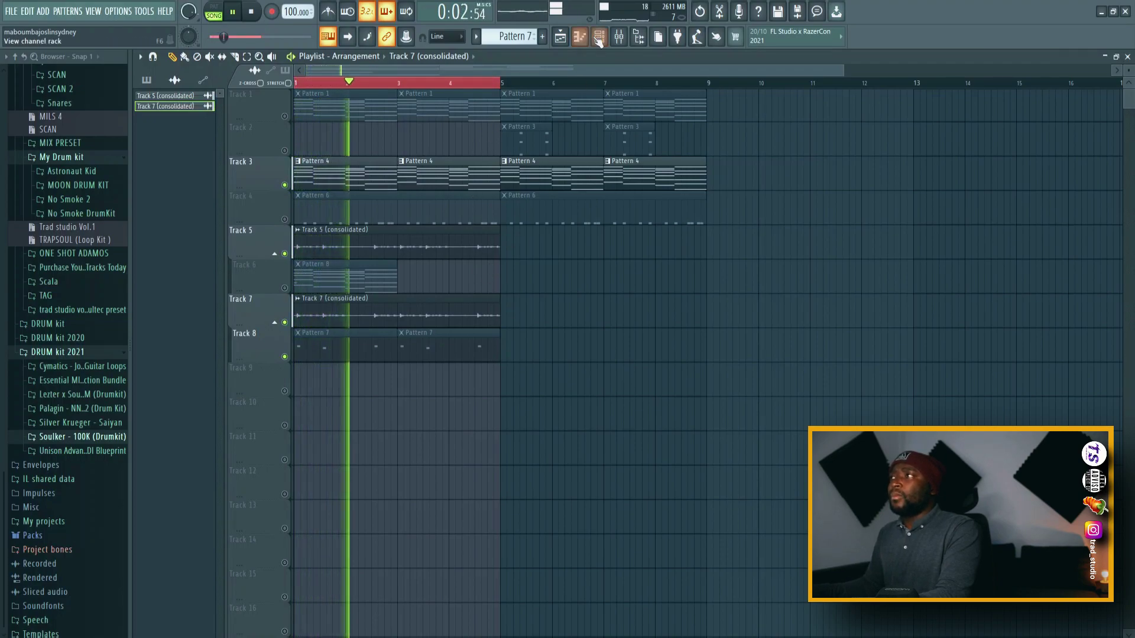
pyautogui.doubleClick(479, 317)
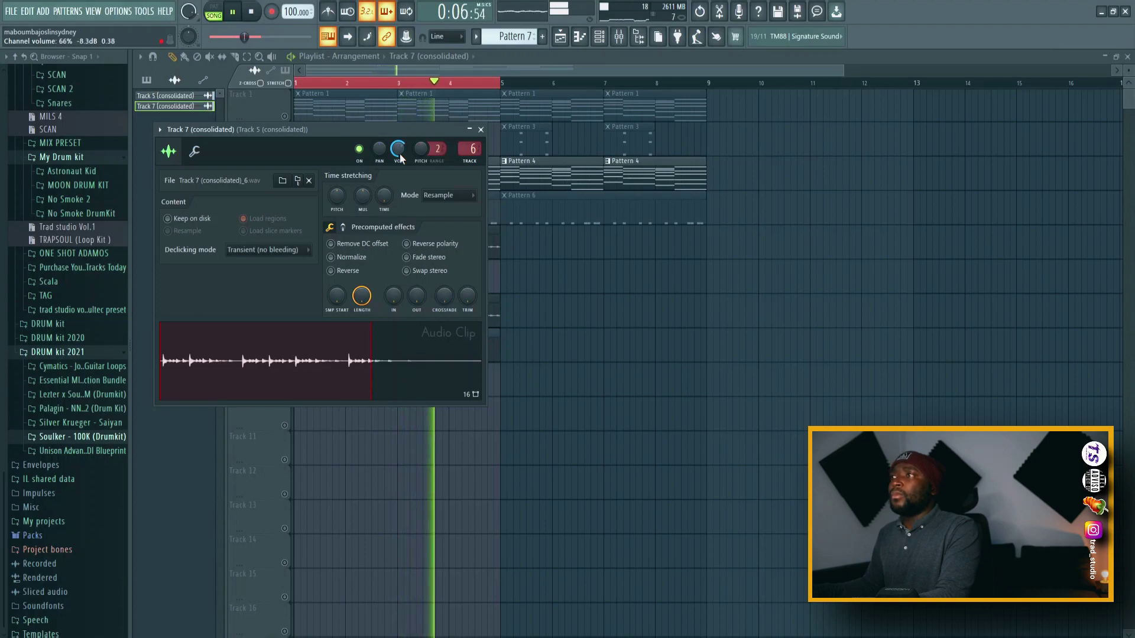
pyautogui.press('Escape')
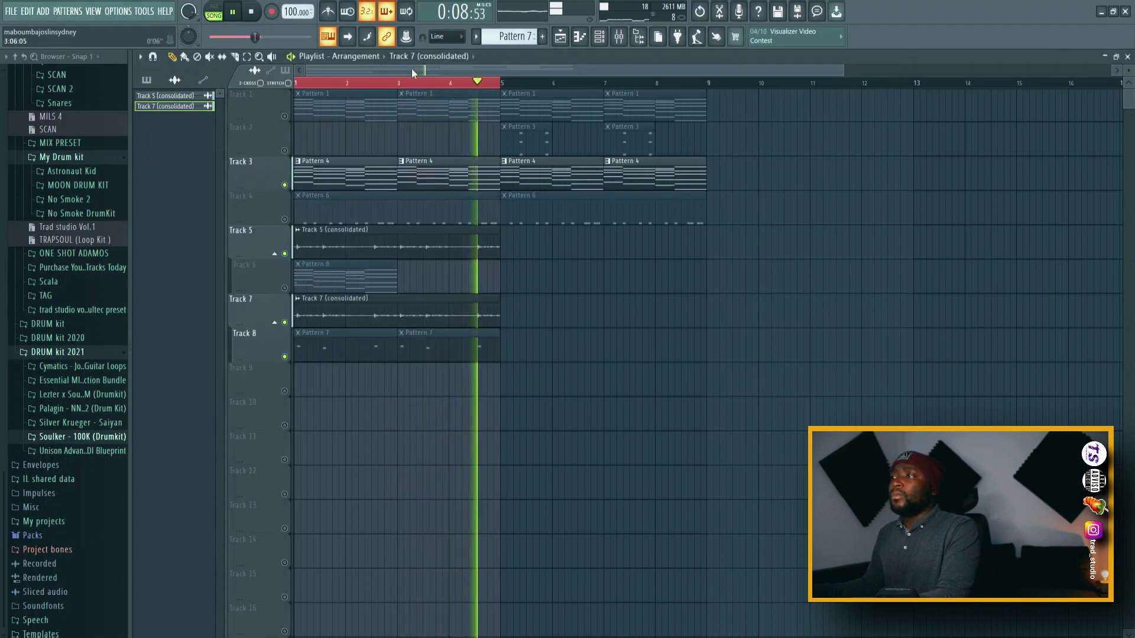
# Trim the consolidated Track 7 clip to start at bar 3 and set its channel volume to about 72% during playback.
pyautogui.press('space')
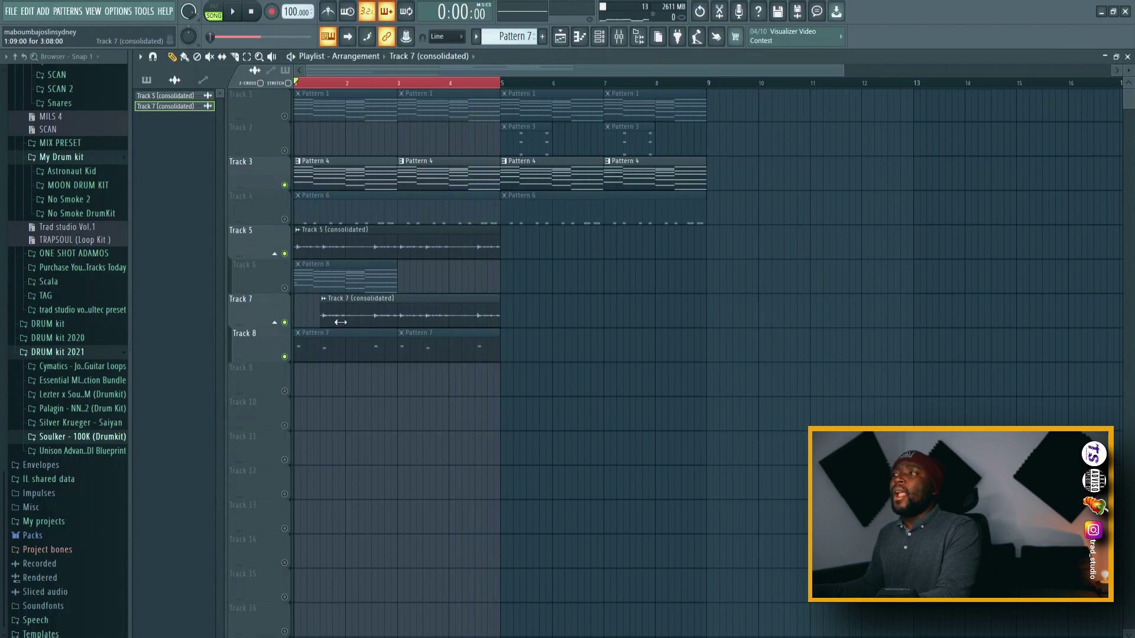
pyautogui.press('space')
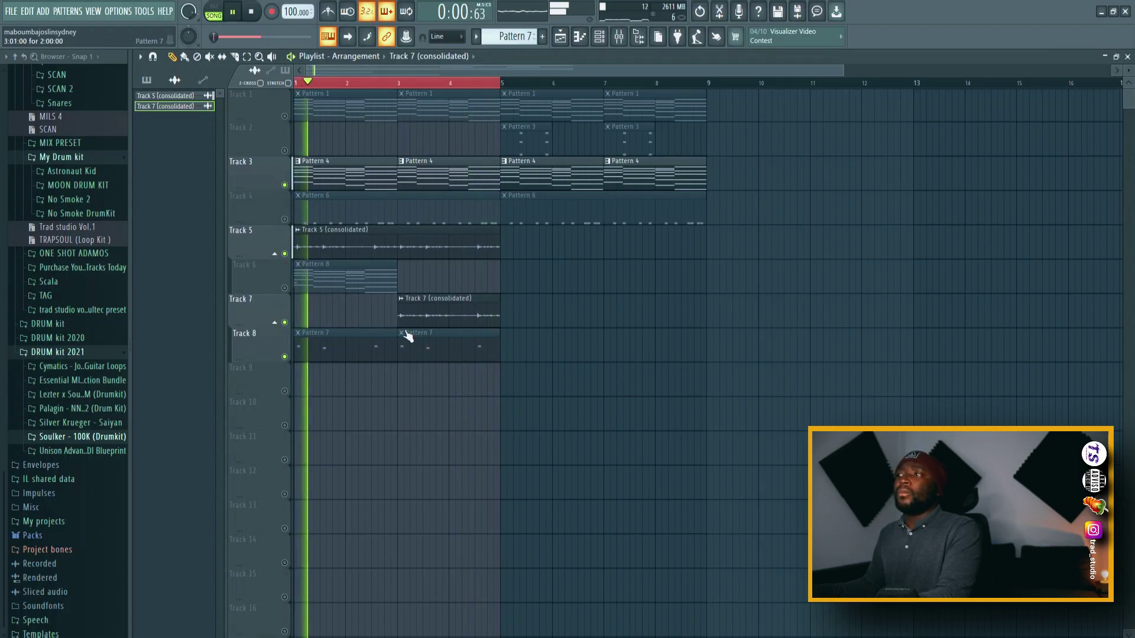
pyautogui.doubleClick(434, 299)
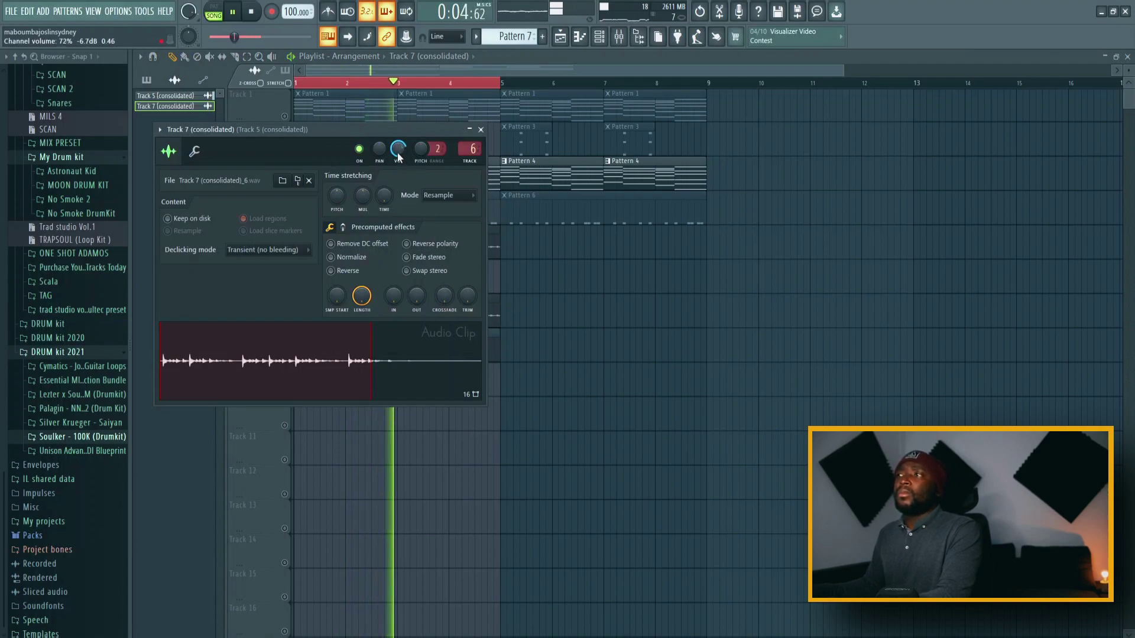
pyautogui.scroll(-2, 398, 152)
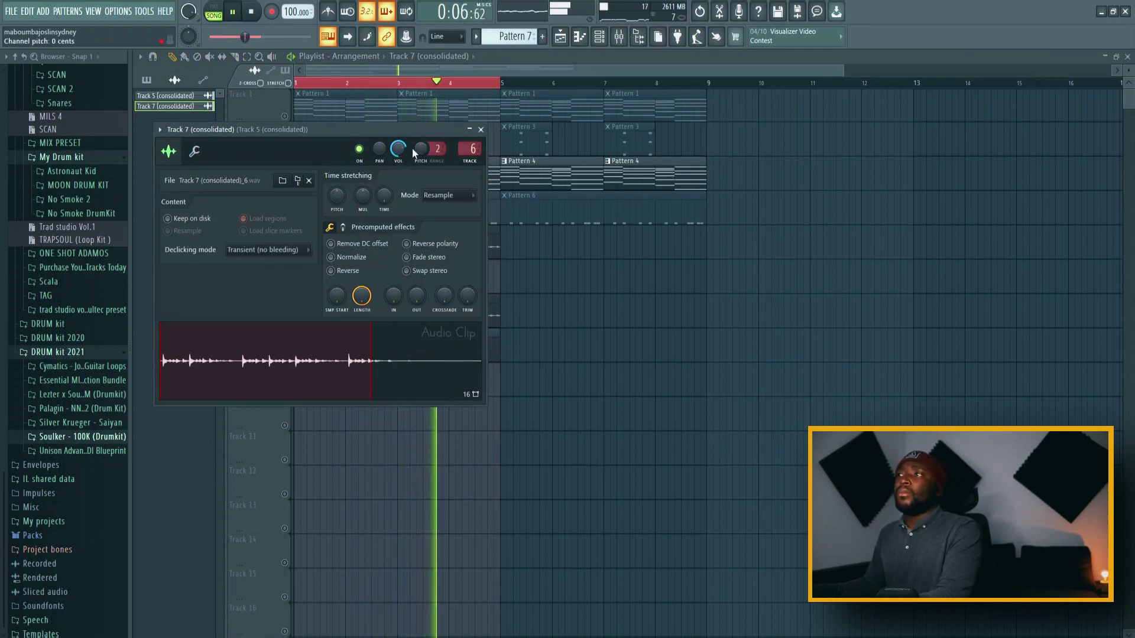
pyautogui.click(481, 130)
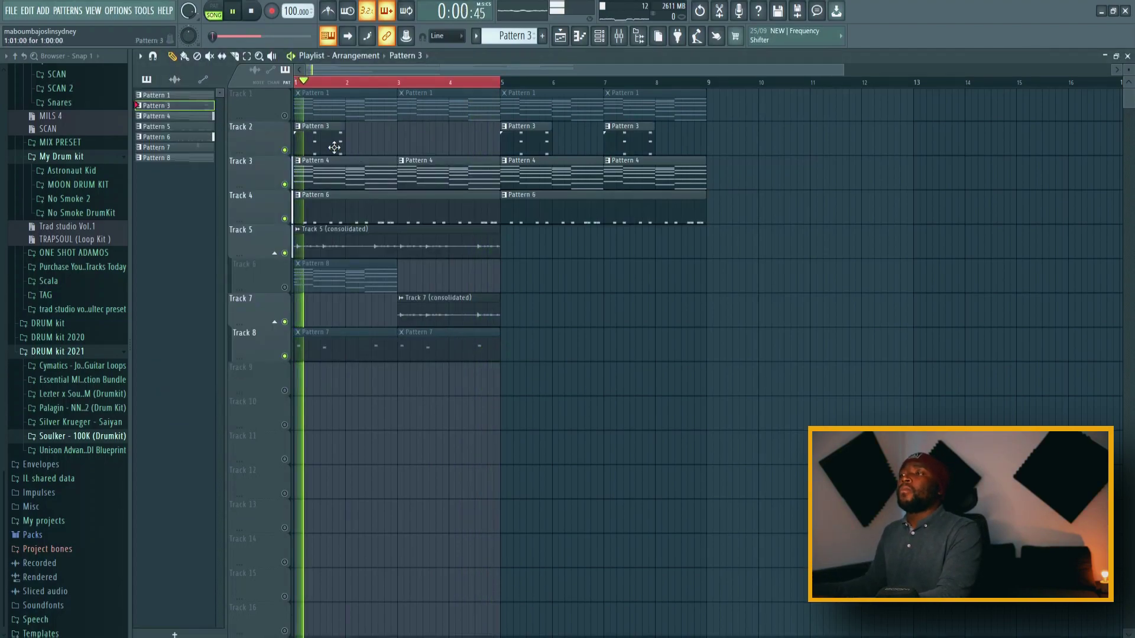
# Shorten the Pattern 3 clip at bar 1 on Track 2 and place a matching short clip at bar 3.
pyautogui.moveTo(342, 140); pyautogui.dragTo(400, 139)
pyautogui.click(393, 139)
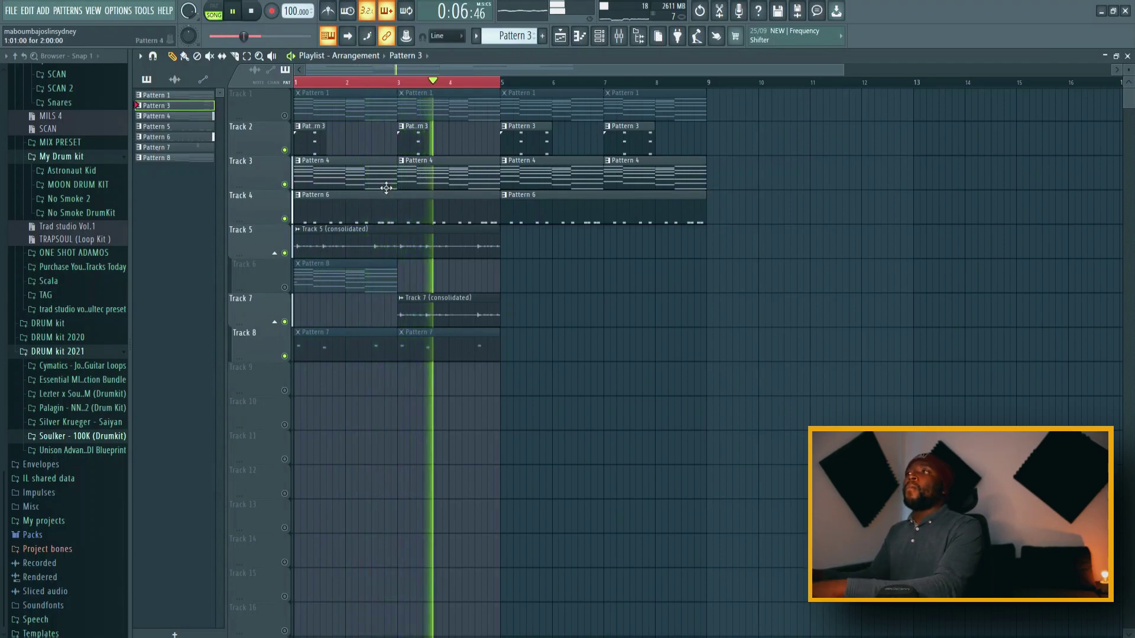
pyautogui.press('space')
# Unmute Track 1, audition it in solo, and bring all the tracks back into playback.
pyautogui.click(285, 117)
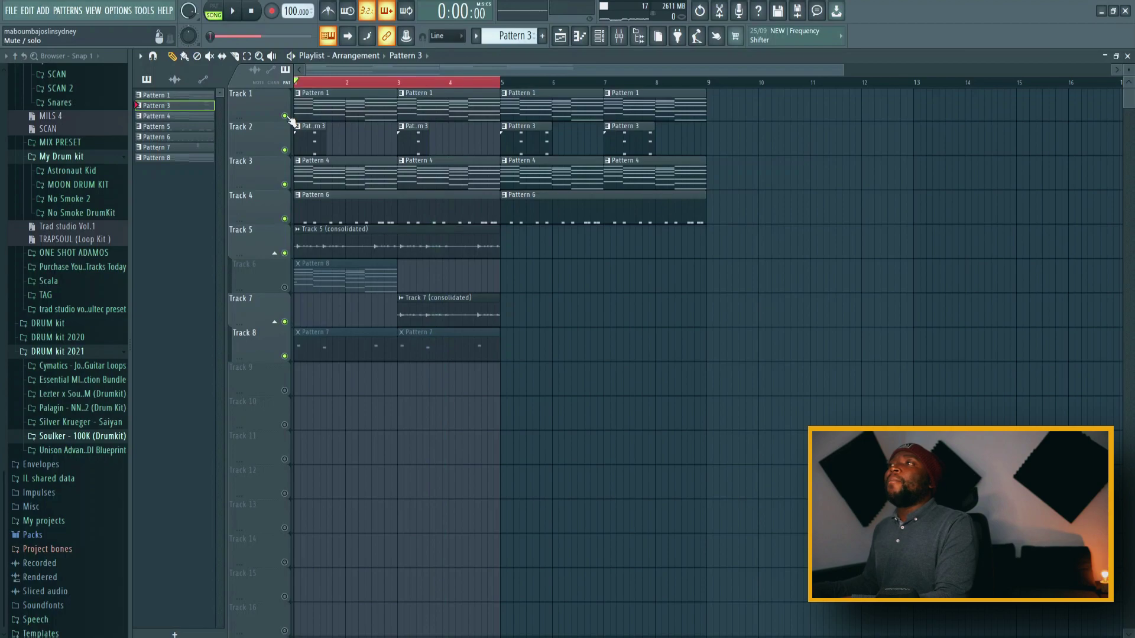
pyautogui.keyDown('ctrl'); pyautogui.click(285, 117); pyautogui.keyUp('ctrl')
pyautogui.press('space')
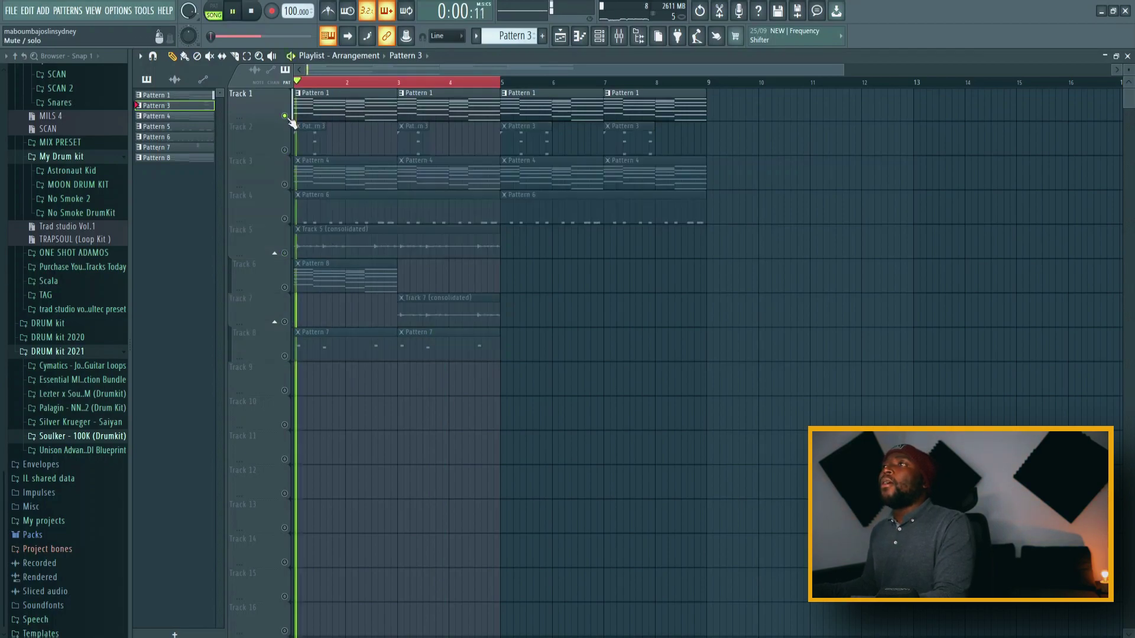
pyautogui.press('space')
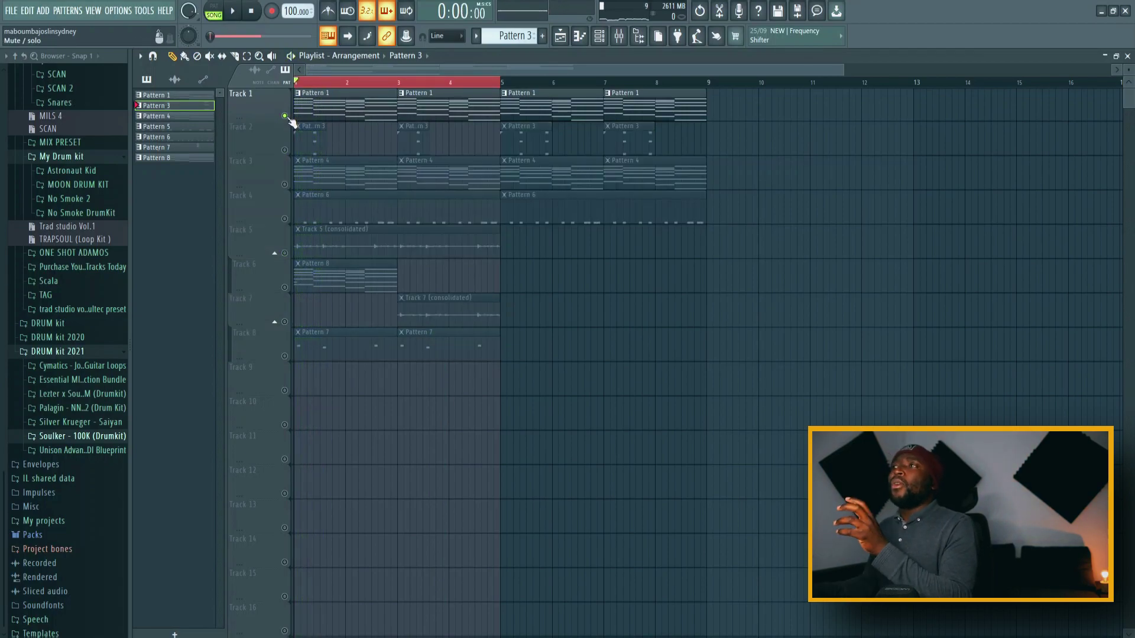
pyautogui.keyDown('ctrl'); pyautogui.click(284, 117); pyautogui.keyUp('ctrl')
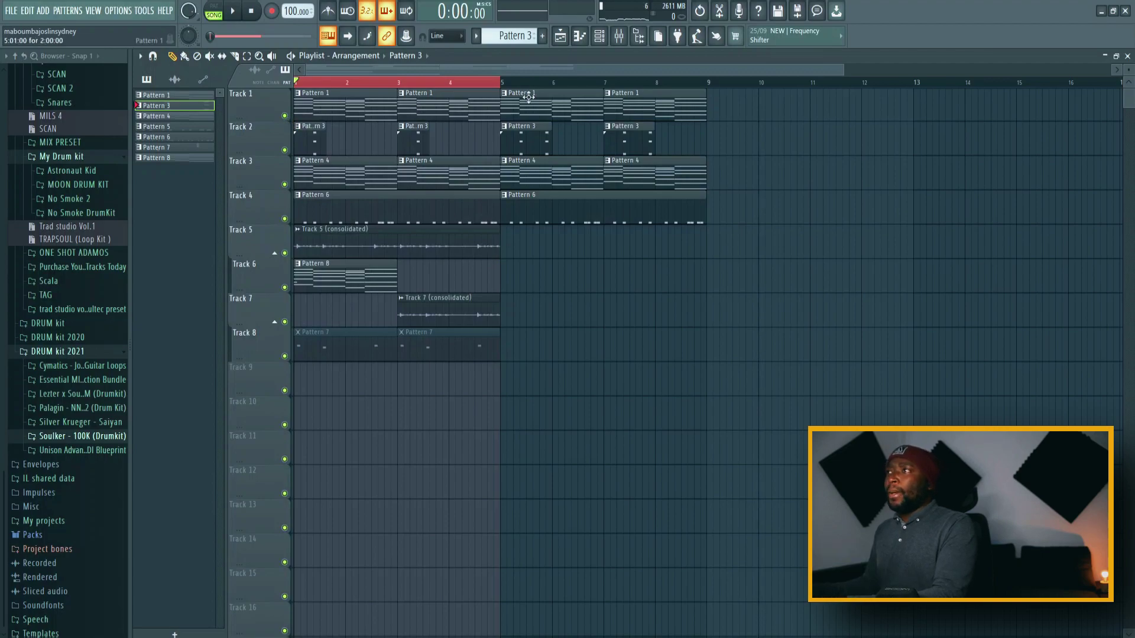
# Consolidate the time selection of Track 1 to audio and remove the Pattern 8 clip from the arrangement.
pyautogui.rightClick(268, 90)
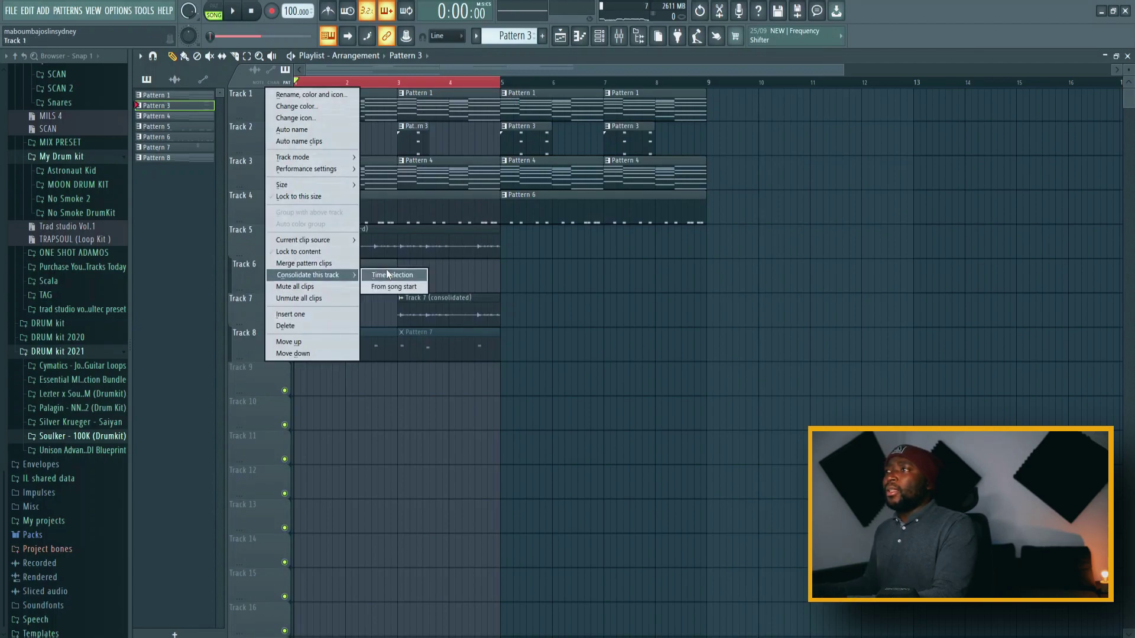
pyautogui.click(387, 275)
pyautogui.rightClick(685, 205)
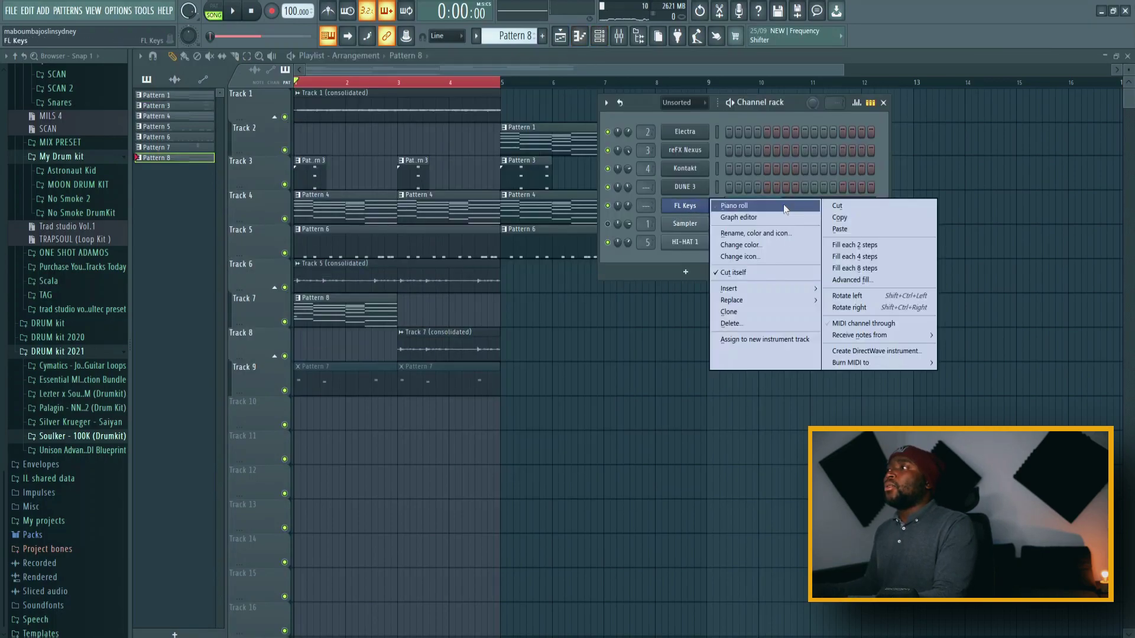
pyautogui.click(825, 201)
# Automate the consolidated Track 1 clip's volume multiplier, raising the curve over bars 2 and 4 and lowering it over bars 1 and 3.
pyautogui.rightClick(298, 97)
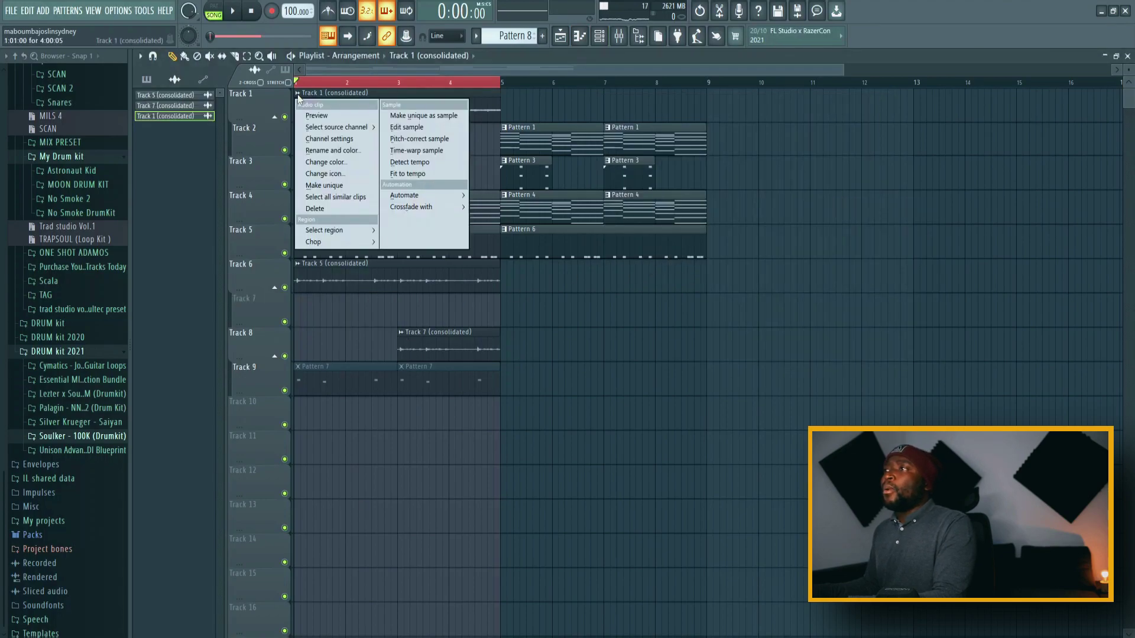
pyautogui.click(491, 206)
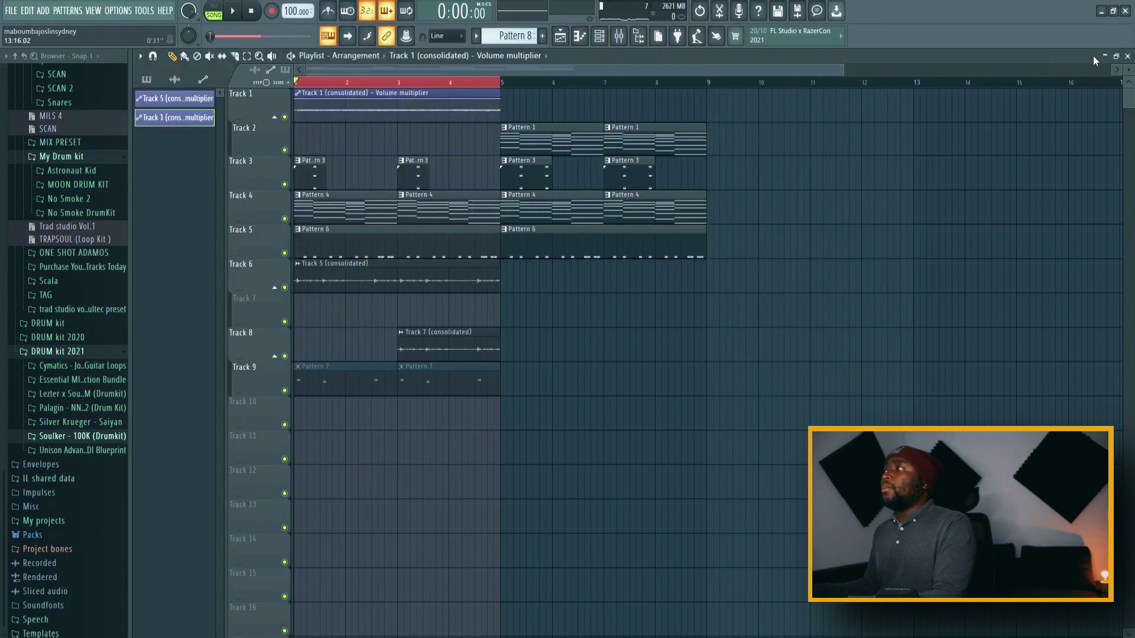
pyautogui.scroll(3, 651, 101)
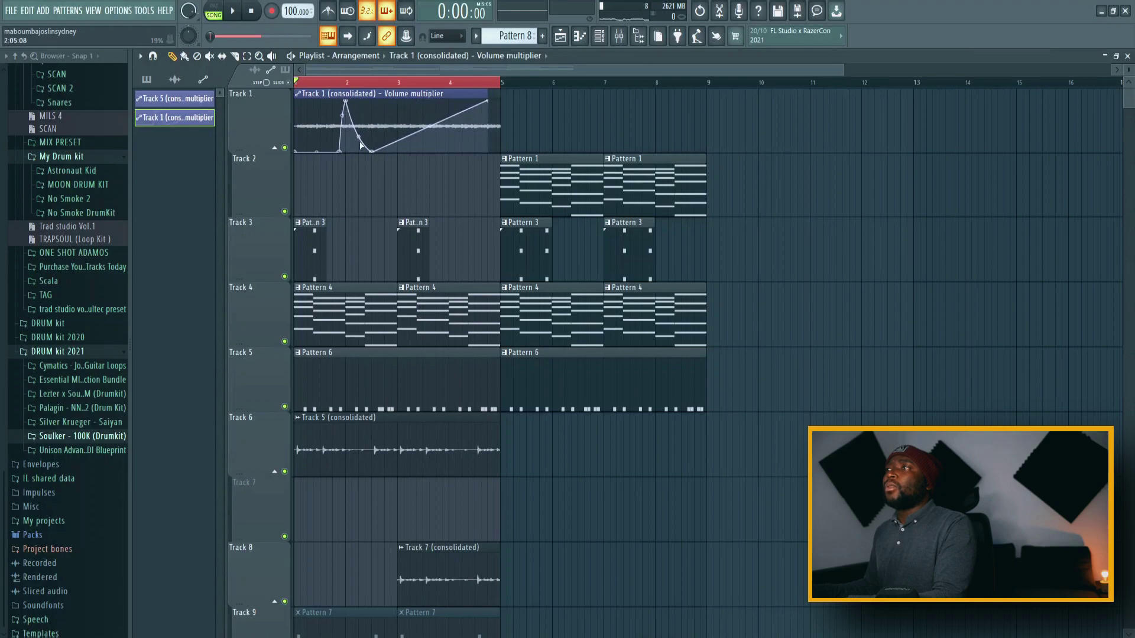
pyautogui.scroll(-2, 361, 146)
pyautogui.rightClick(399, 121)
pyautogui.click(431, 234)
# Play the arrangement from the middle of bar 2 and check the arp track's level in the mixer.
pyautogui.click(377, 80)
pyautogui.press('space')
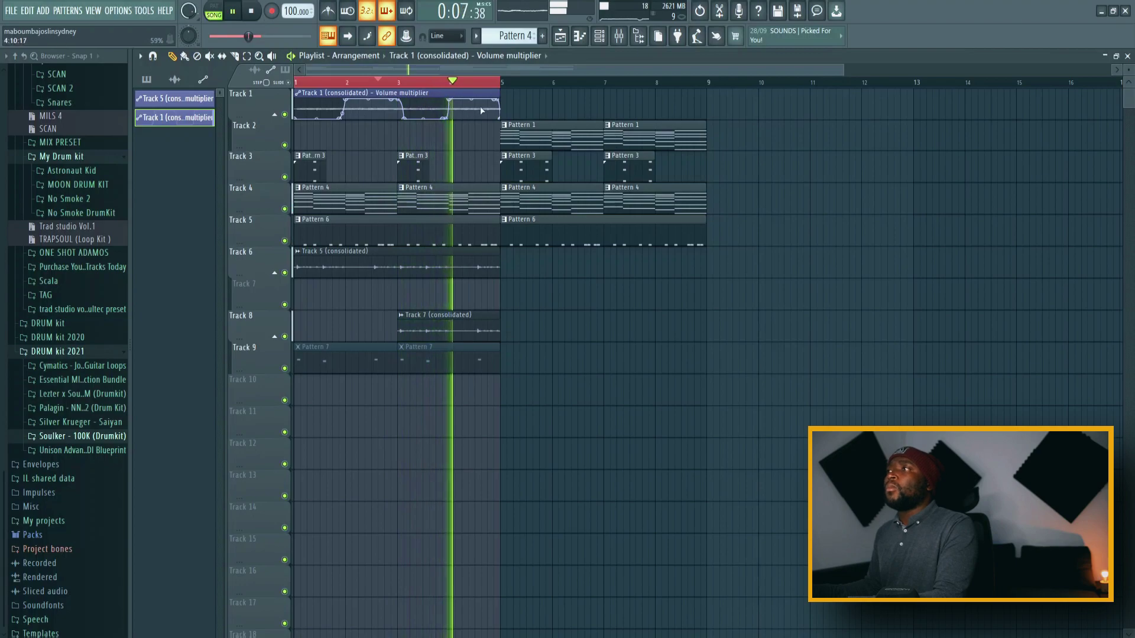
pyautogui.press('F9')
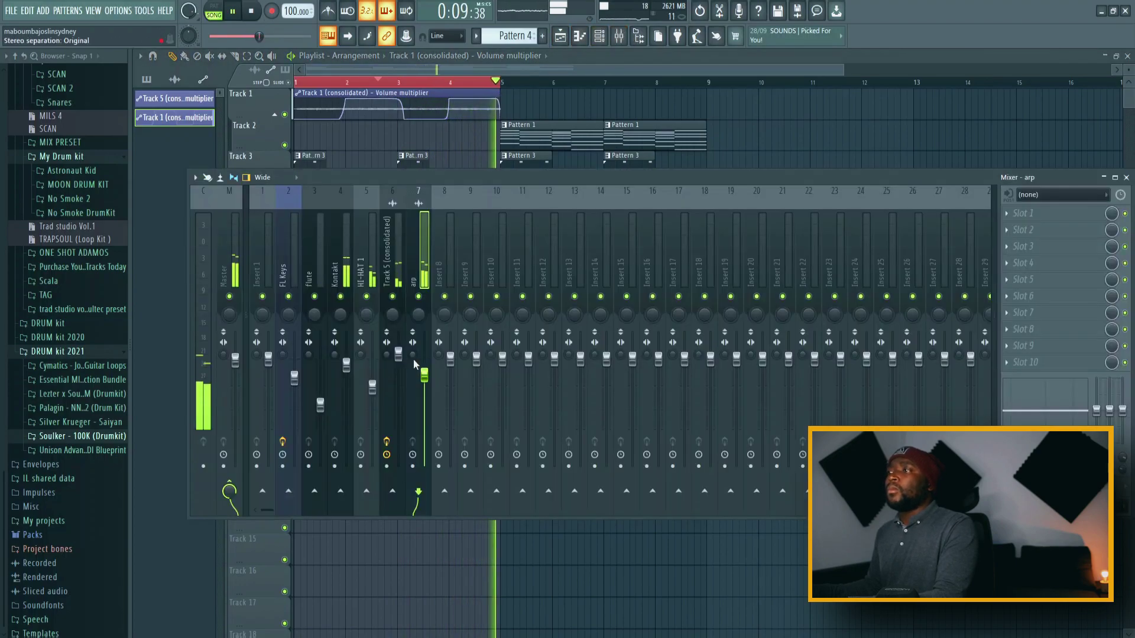
pyautogui.press('F9')
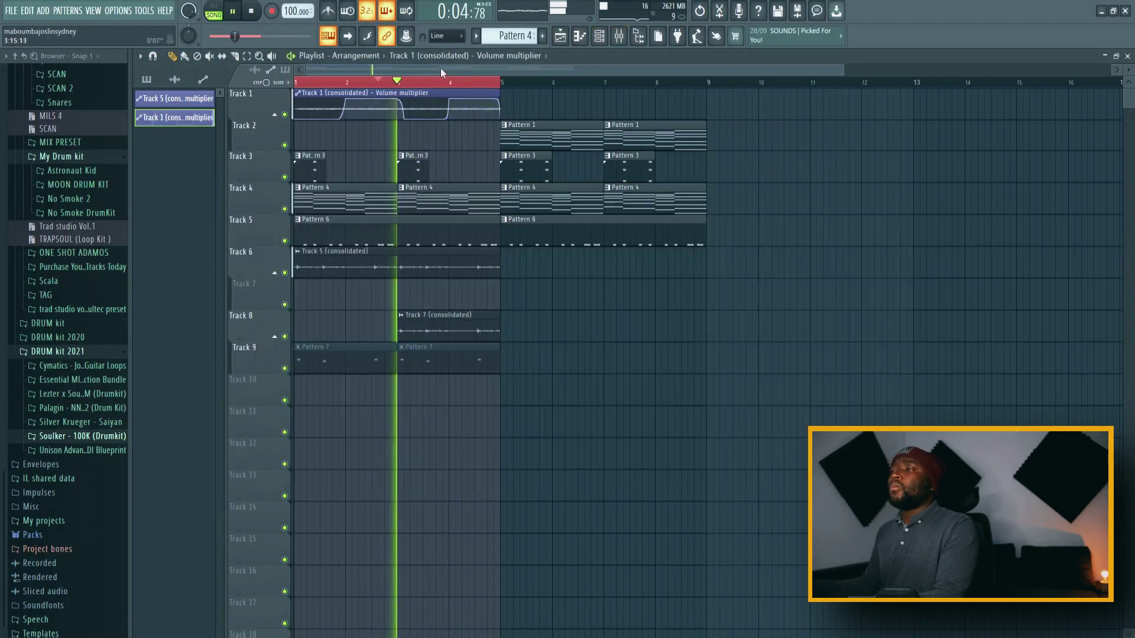
pyautogui.press('space')
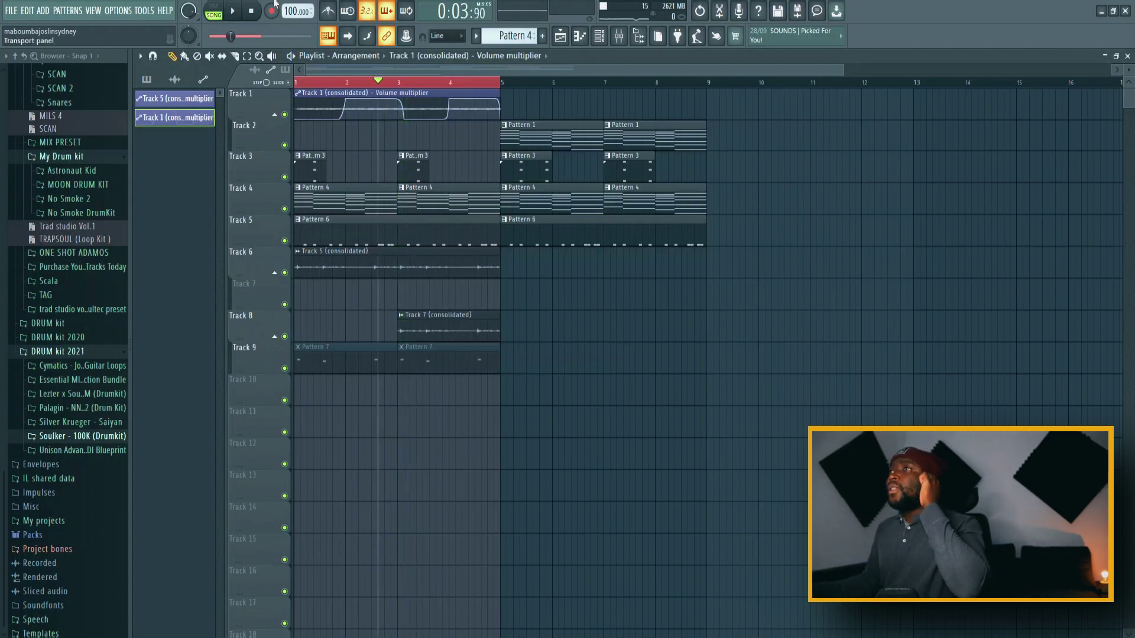
# Consolidate Track 4, which holds the Pattern 4 clips, to audio over the time selection.
pyautogui.rightClick(270, 188)
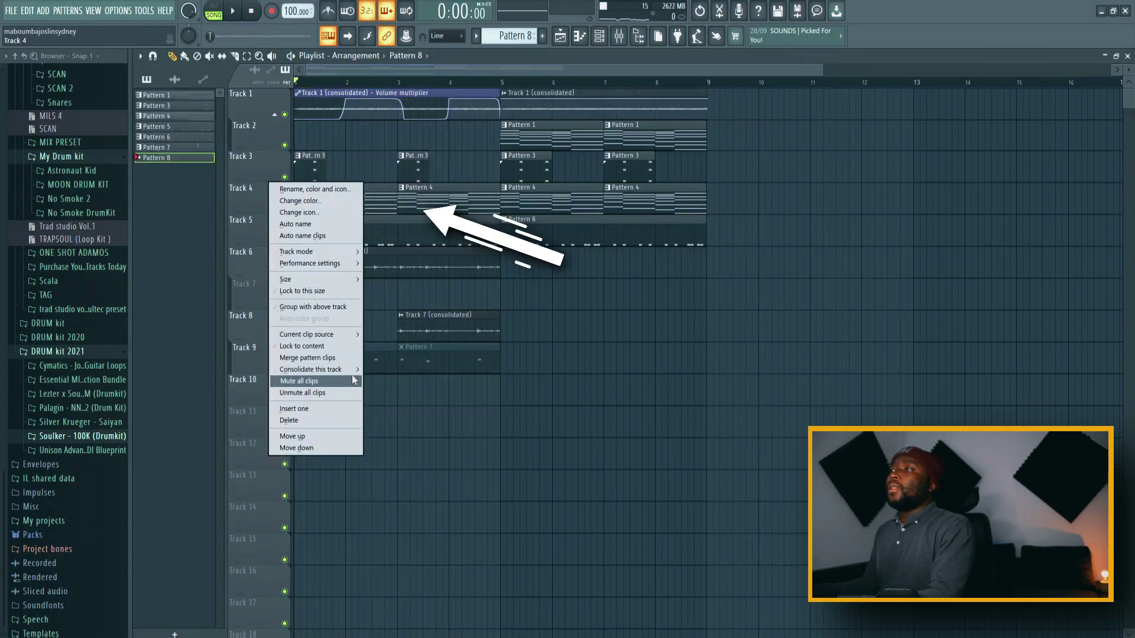
pyautogui.moveTo(353, 369)
pyautogui.click(402, 370)
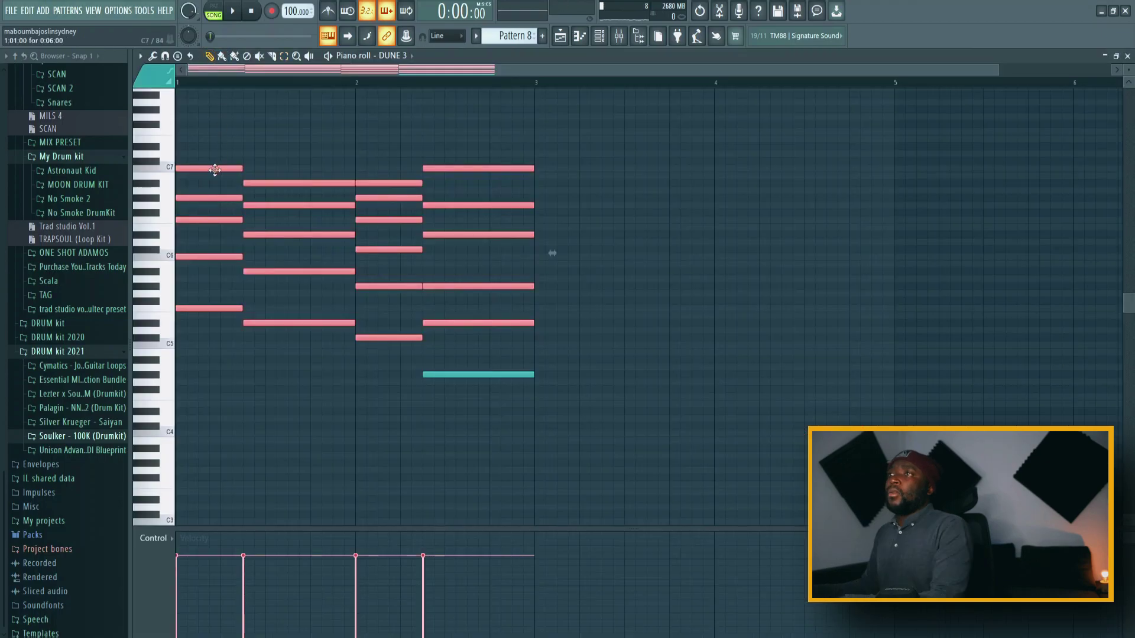
# Shorten Pattern 8's DUNE 3 chords into stabs that start slightly after their original positions, and audition them.
pyautogui.moveTo(214, 170)
pyautogui.mouseDown()
pyautogui.moveTo(262, 171)
pyautogui.moveTo(210, 169)
pyautogui.mouseUp()
pyautogui.press('space')
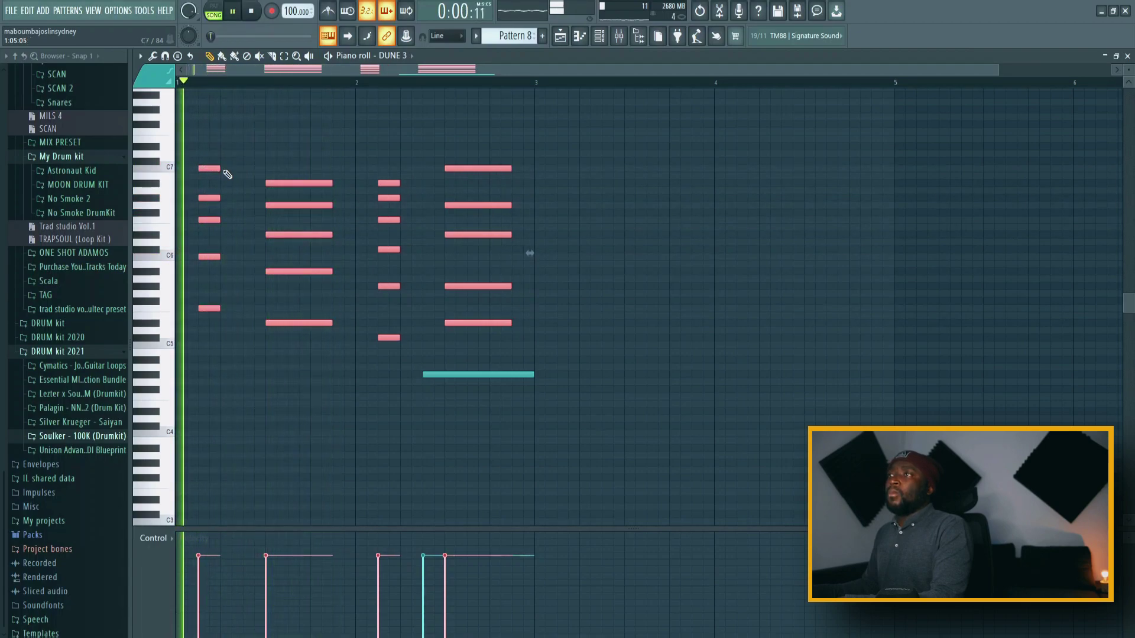
pyautogui.moveTo(561, 154); pyautogui.dragTo(565, 210)
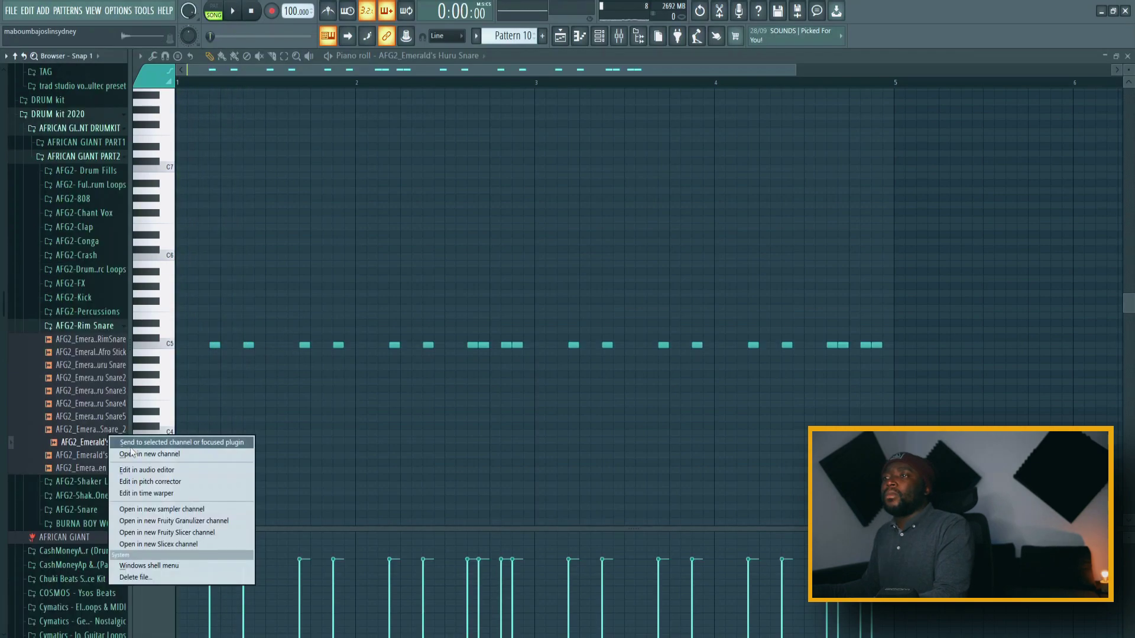
# Open AFG2_Emerald's Rim1 in a new channel and add a C5 note on step 6 of bar 1 in Pattern 10.
pyautogui.click(177, 443)
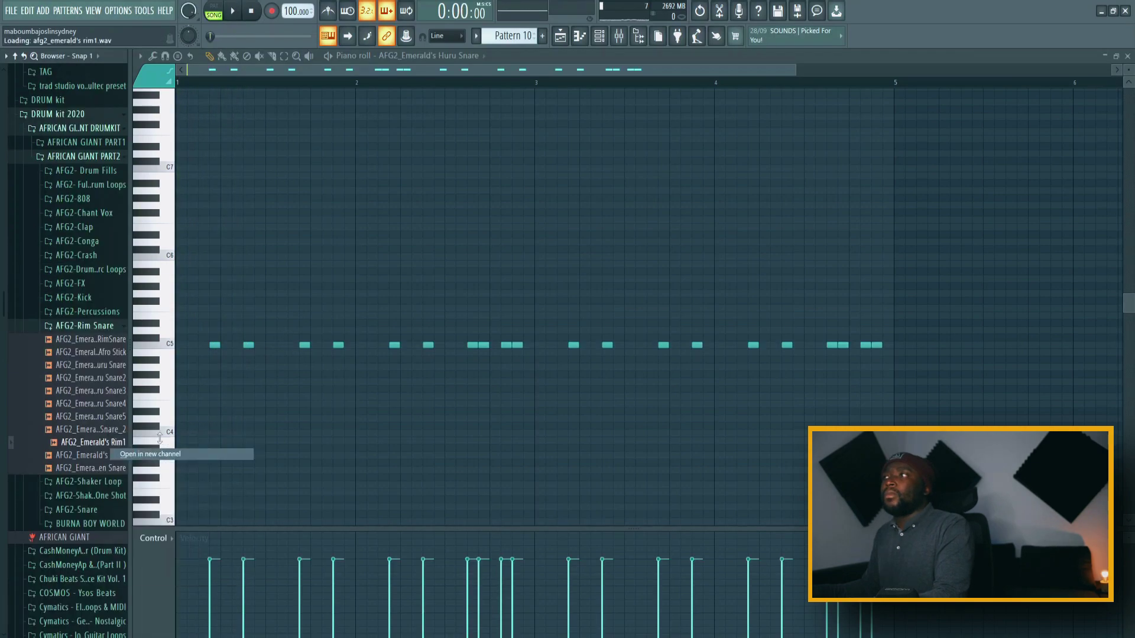
pyautogui.click(581, 39)
pyautogui.click(236, 346)
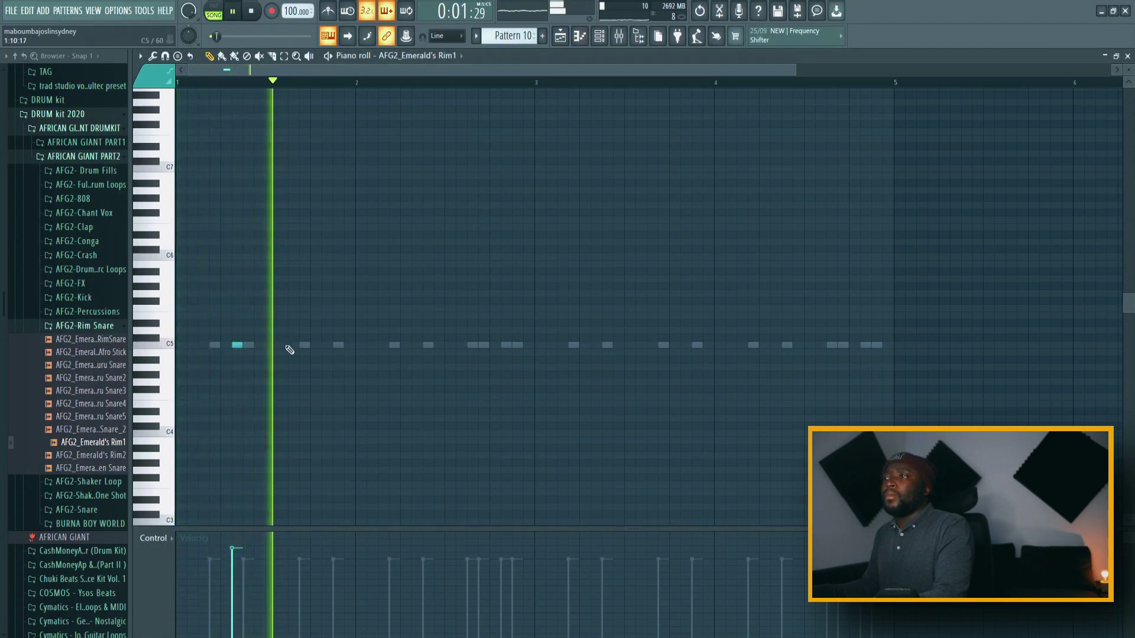
pyautogui.click(327, 345)
pyautogui.click(404, 338)
pyautogui.rightClick(404, 339)
pyautogui.rightClick(327, 345)
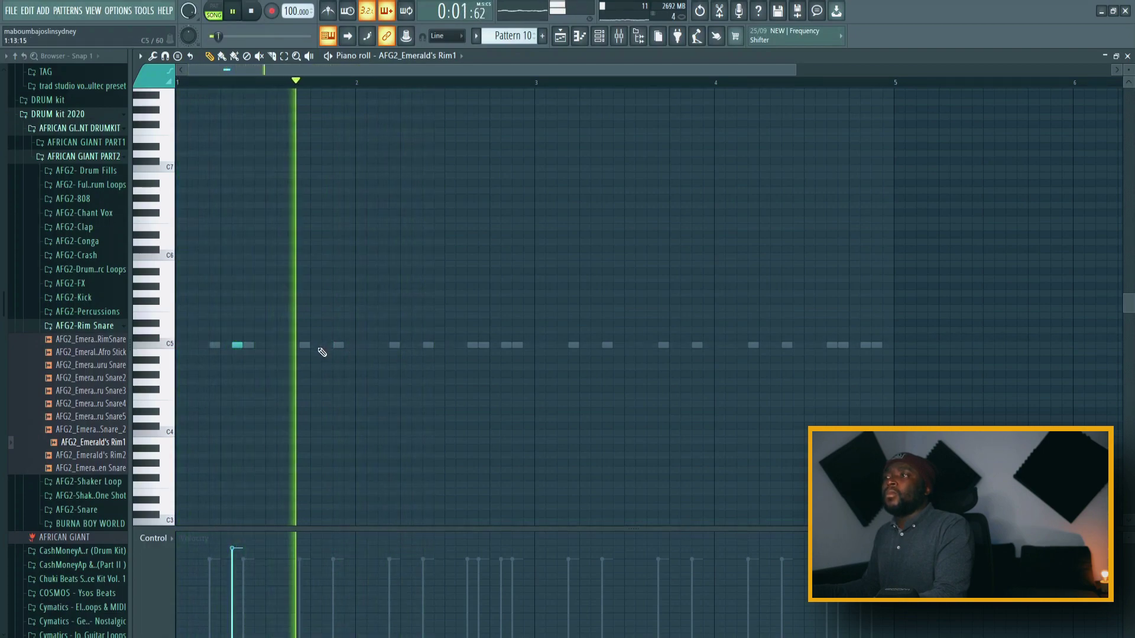
# Add C5 rim notes on step 6 of bars 2, 3 and 4, removing the misplaced early note in bar 4.
pyautogui.click(416, 345)
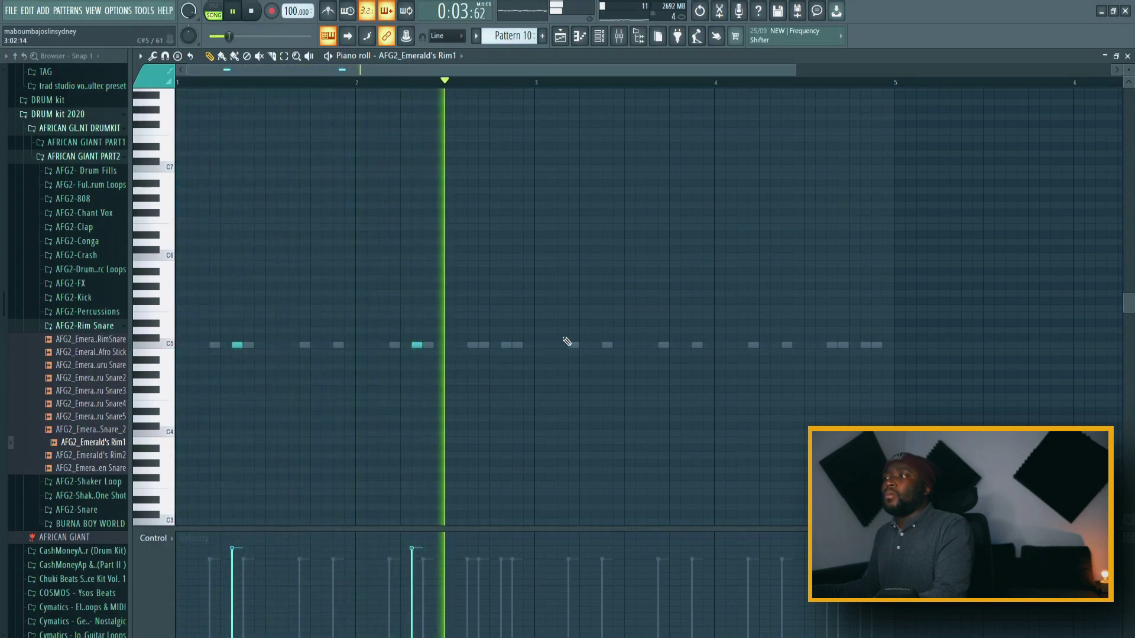
pyautogui.click(596, 346)
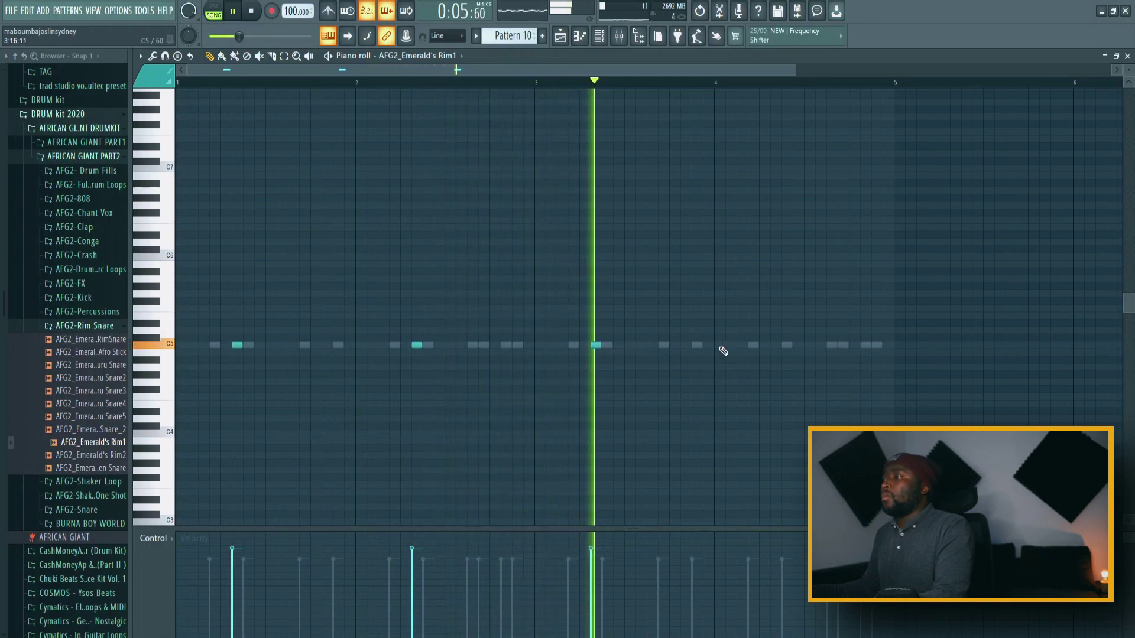
pyautogui.click(741, 346)
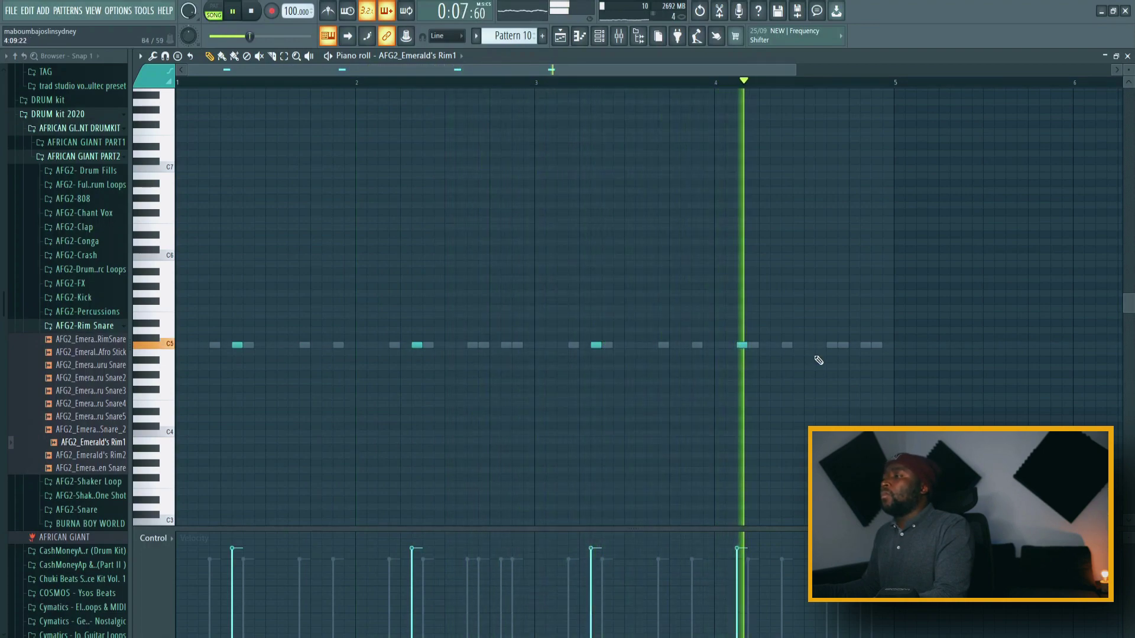
pyautogui.rightClick(743, 346)
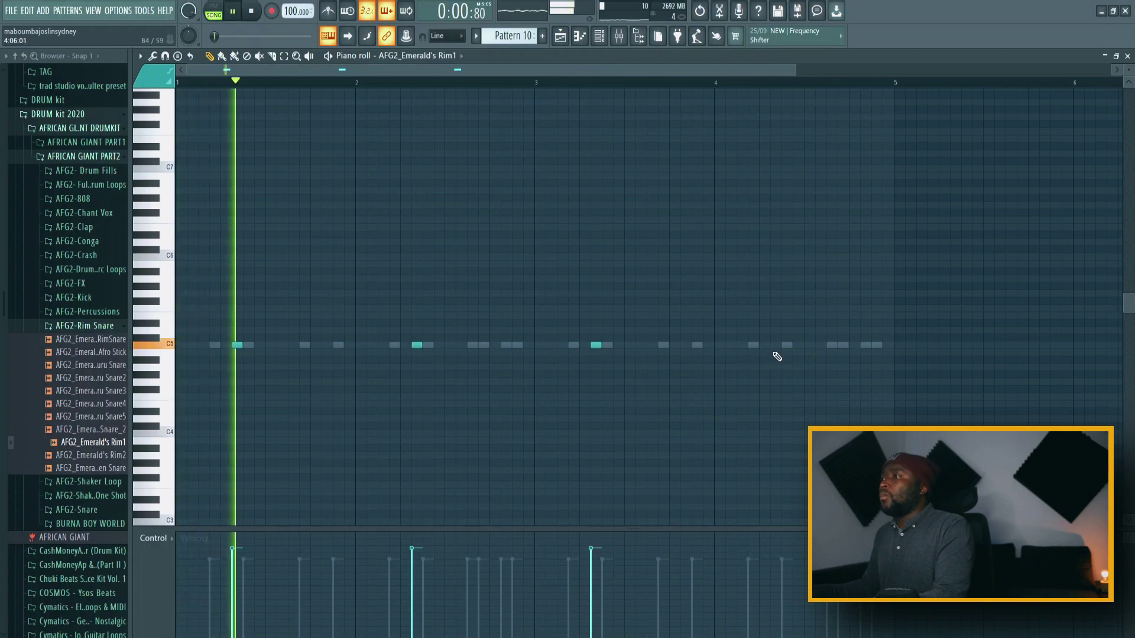
pyautogui.click(775, 345)
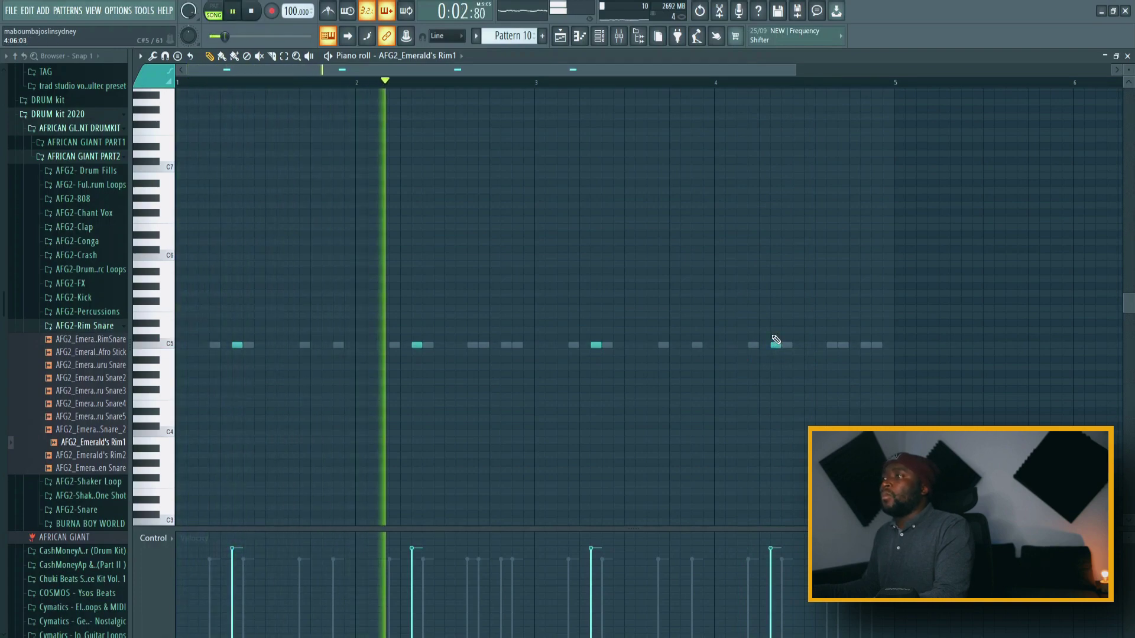
# Stop playback and load the AFG2_AfroVox Chant (Amara) sample as a channel for Pattern 11.
pyautogui.click(599, 37)
pyautogui.press('space')
pyautogui.click(88, 378)
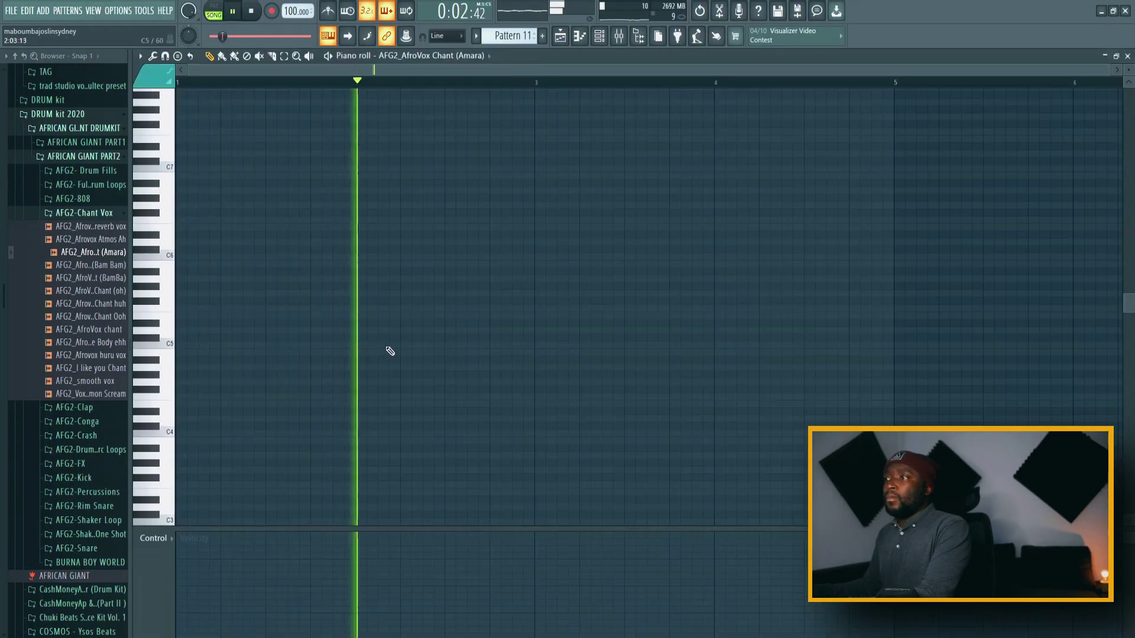
# Add two C5 AfroVox Chant (Amara) notes in bar 2 of Pattern 11, on steps 3 and 11.
pyautogui.click(384, 345)
pyautogui.click(471, 345)
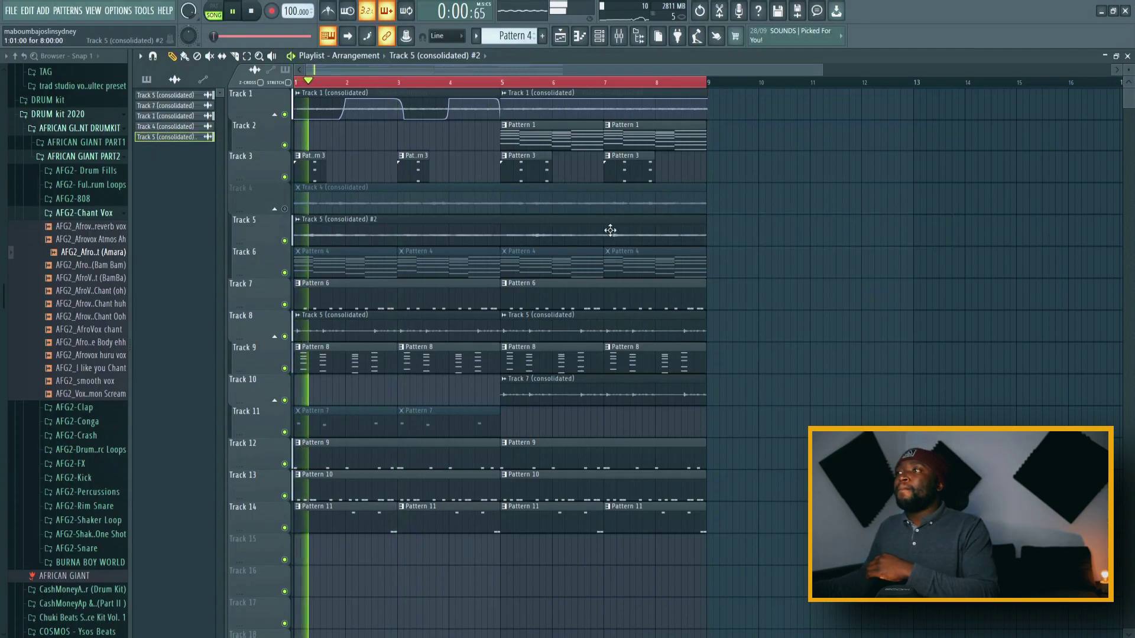
# Route the Track 5 (consolidated) #2 audio clip to mixer track 14.
pyautogui.click(340, 219)
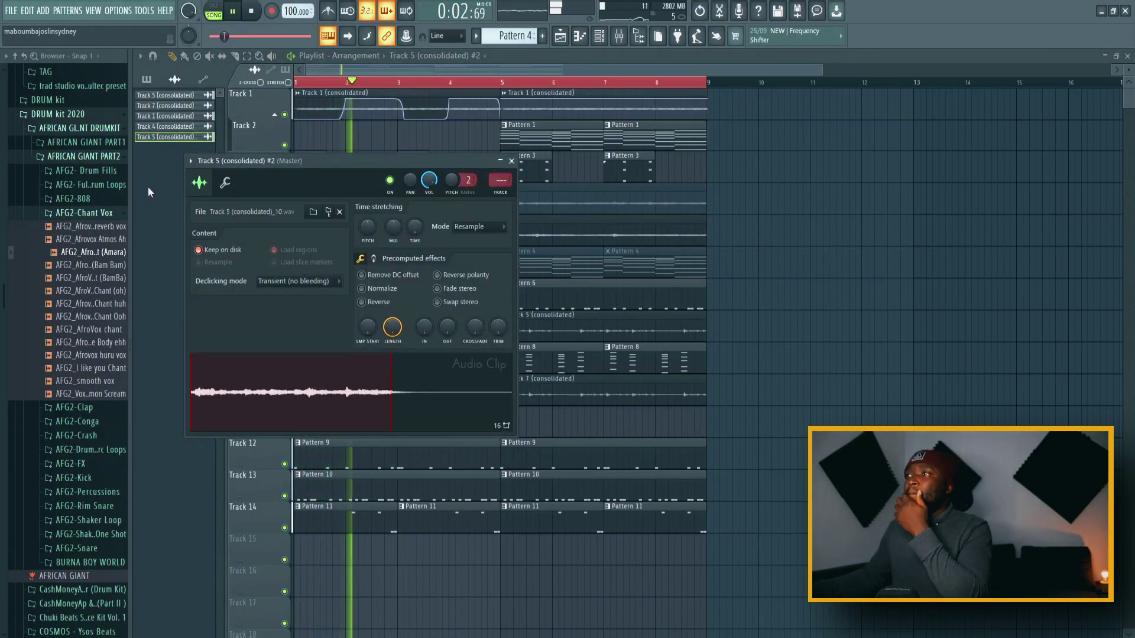
pyautogui.click(186, 162)
pyautogui.click(344, 201)
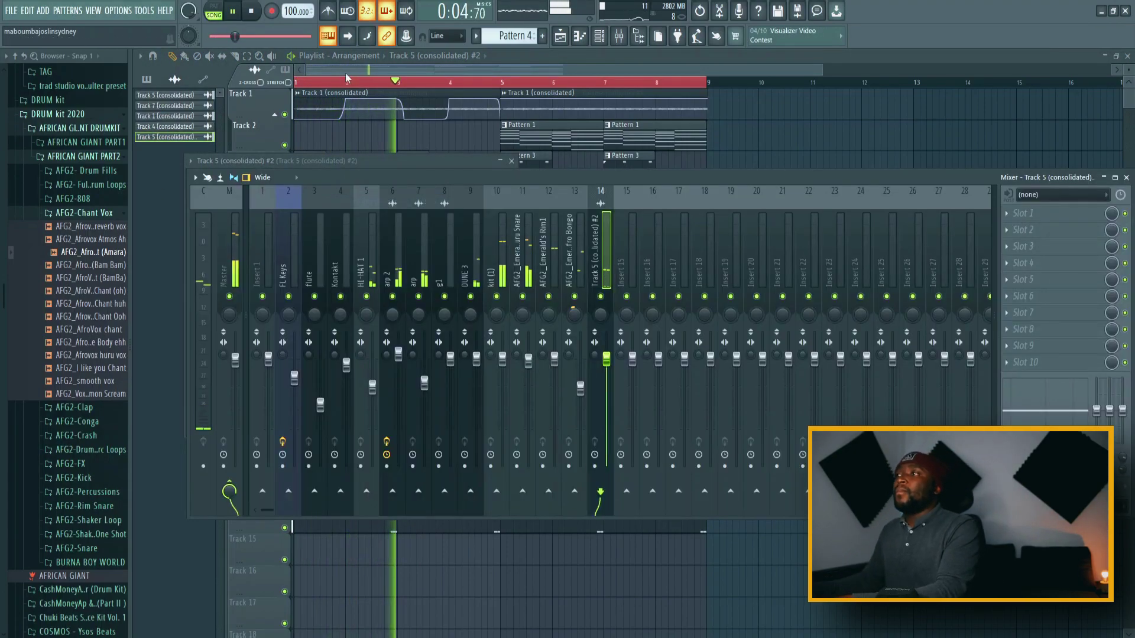
pyautogui.click(338, 69)
pyautogui.click(457, 224)
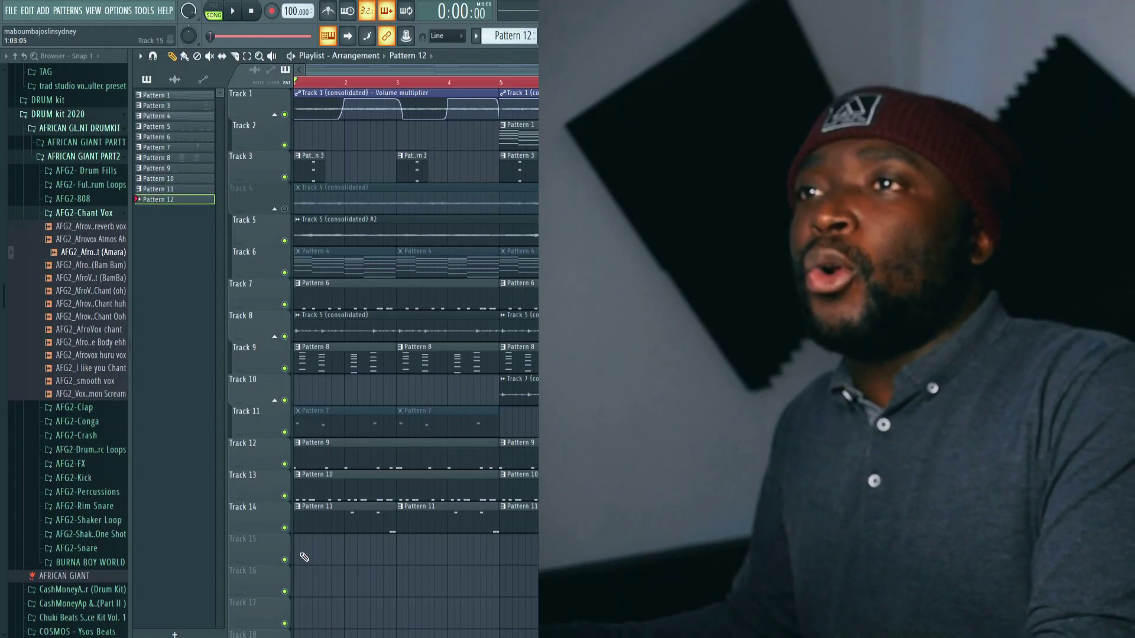
# Place Pattern 12 at bar 1 of Track 15 and load the SUB sample from the ONE SHOT ADAMOS folder into a new channel.
pyautogui.click(316, 547)
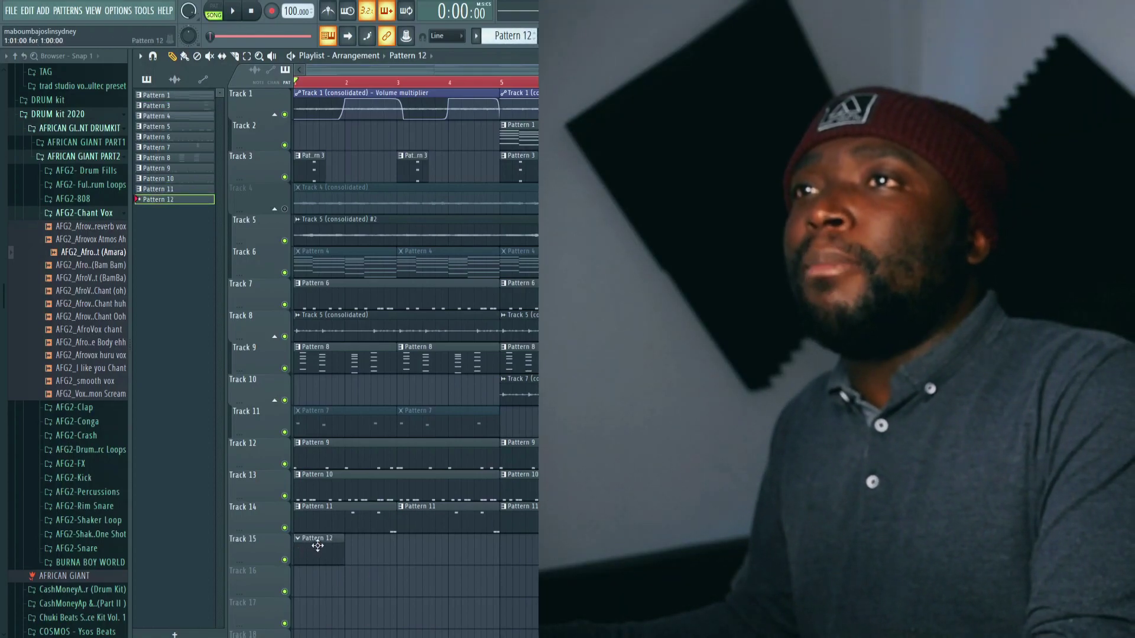
pyautogui.scroll(10, 94, 366)
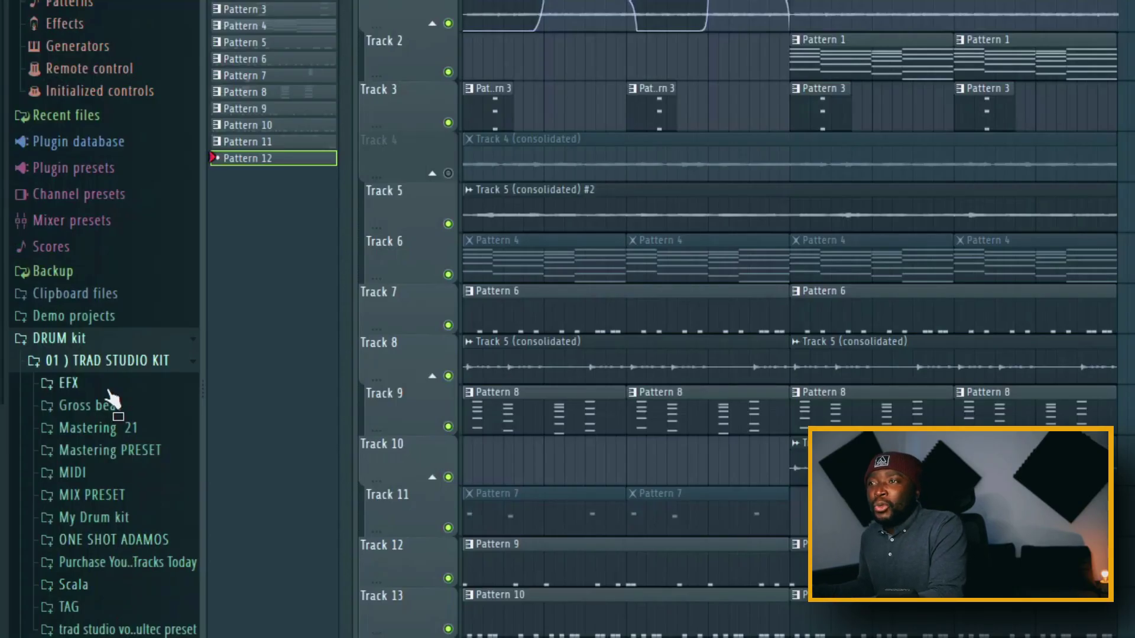
pyautogui.click(141, 546)
pyautogui.scroll(-7, 130, 533)
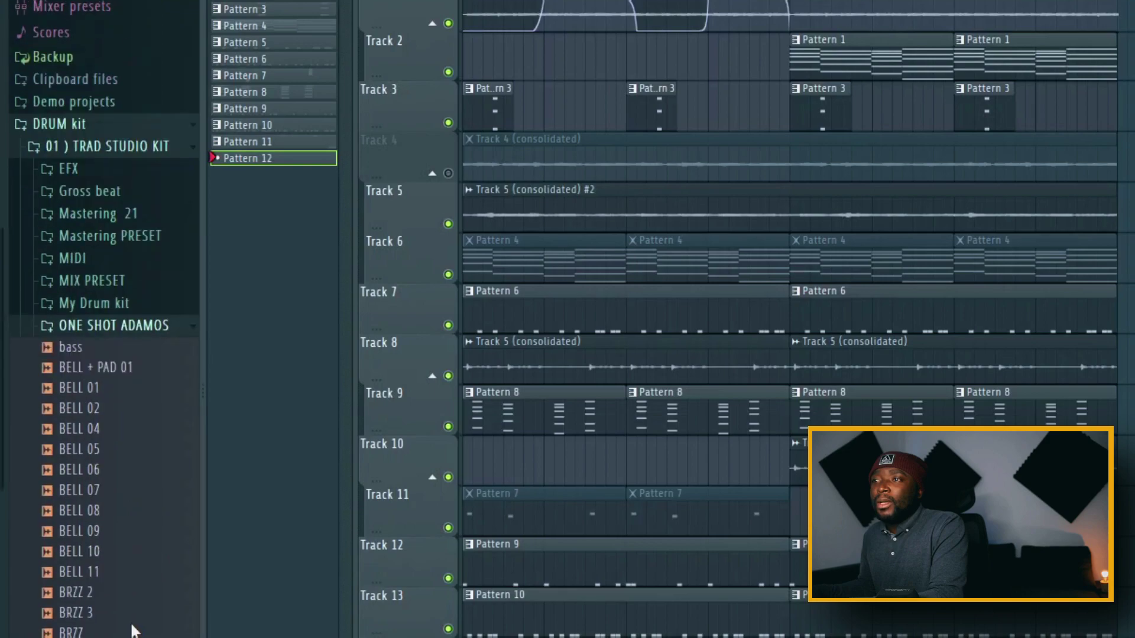
pyautogui.rightClick(88, 508)
pyautogui.click(175, 520)
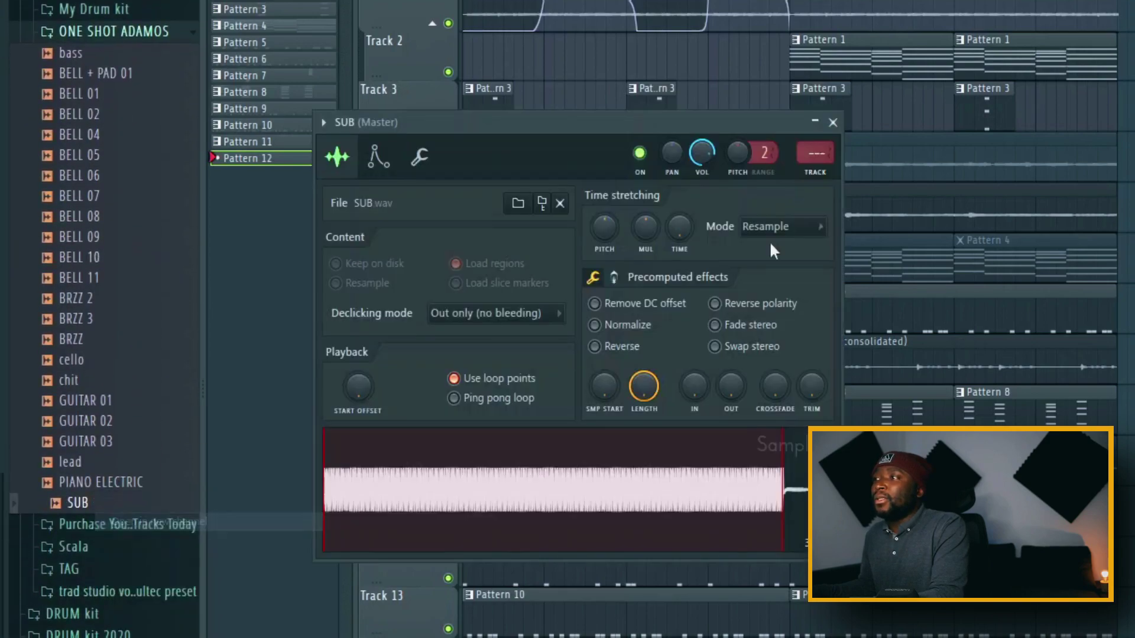
pyautogui.press('F9')
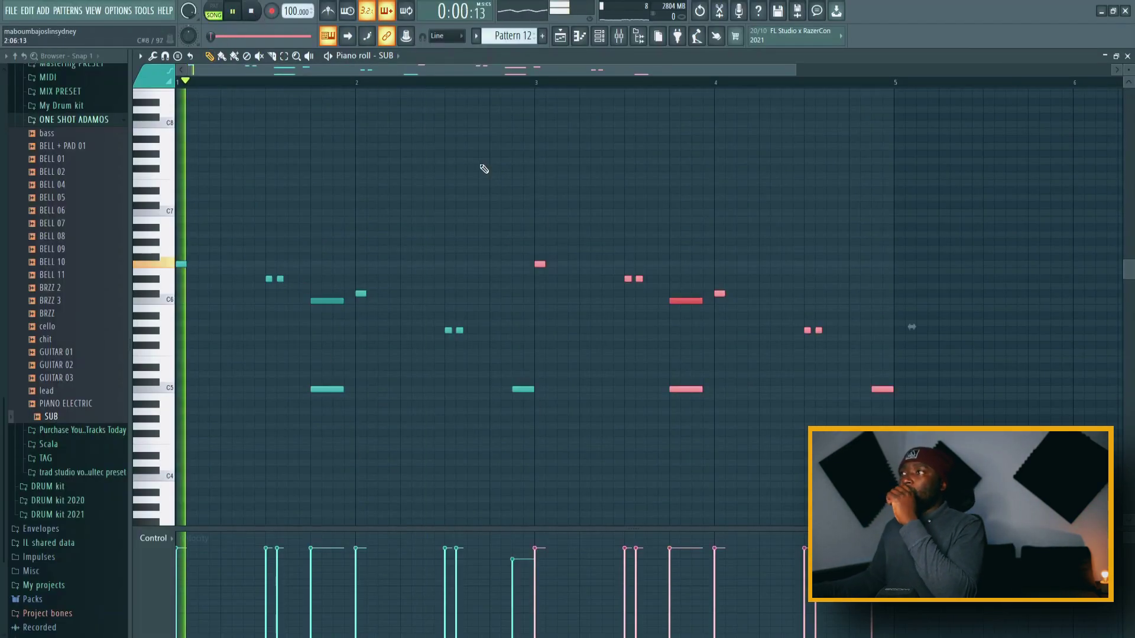
# Repeat Pattern 12 at bar 5 on Track 15 and transpose its SUB notes down one octave.
pyautogui.press('F5')
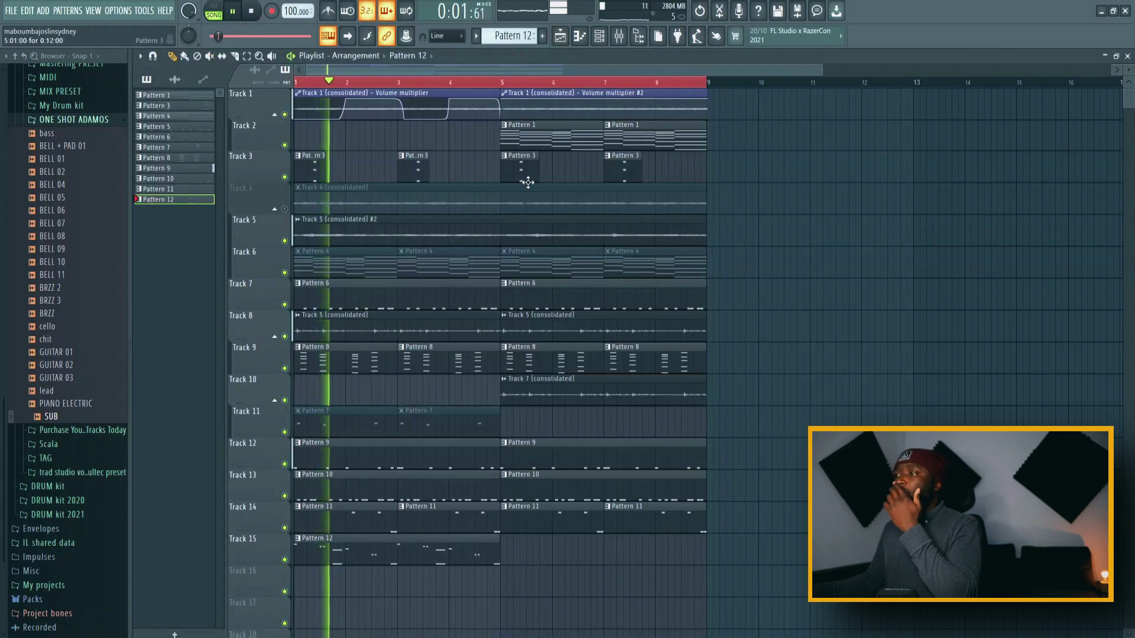
pyautogui.click(528, 549)
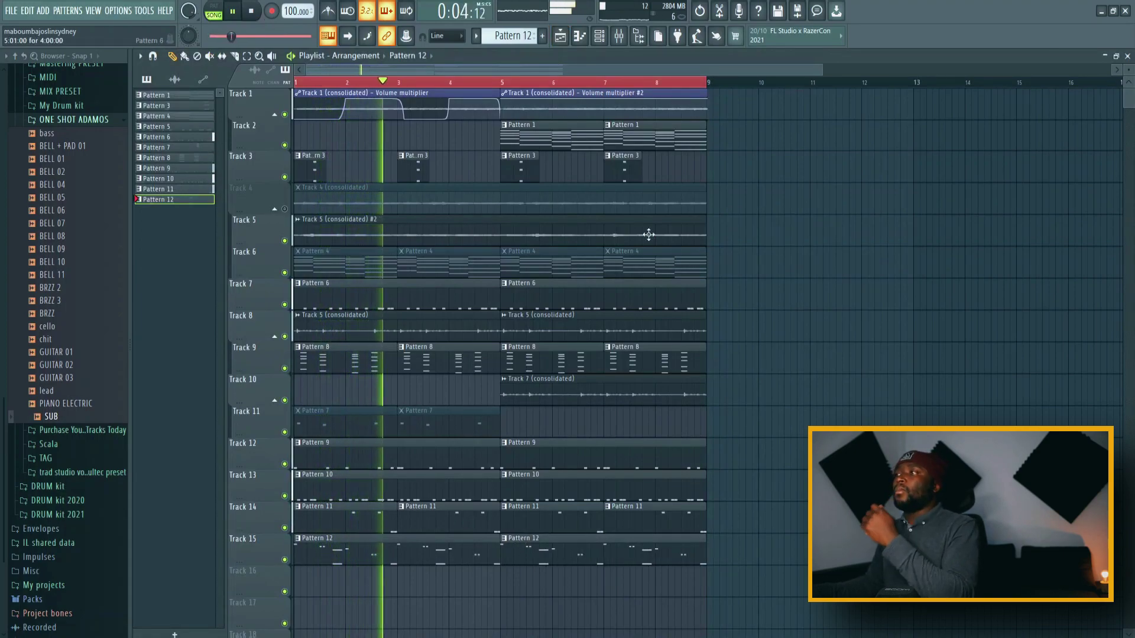
pyautogui.press('F7')
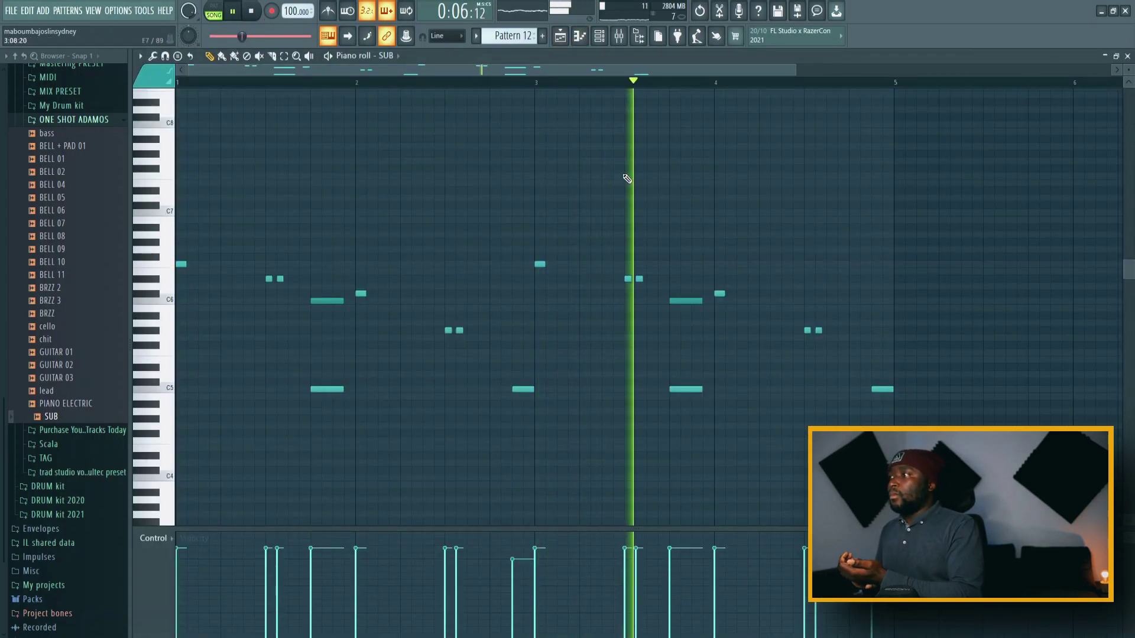
pyautogui.hotkey('ctrl', 'Down')
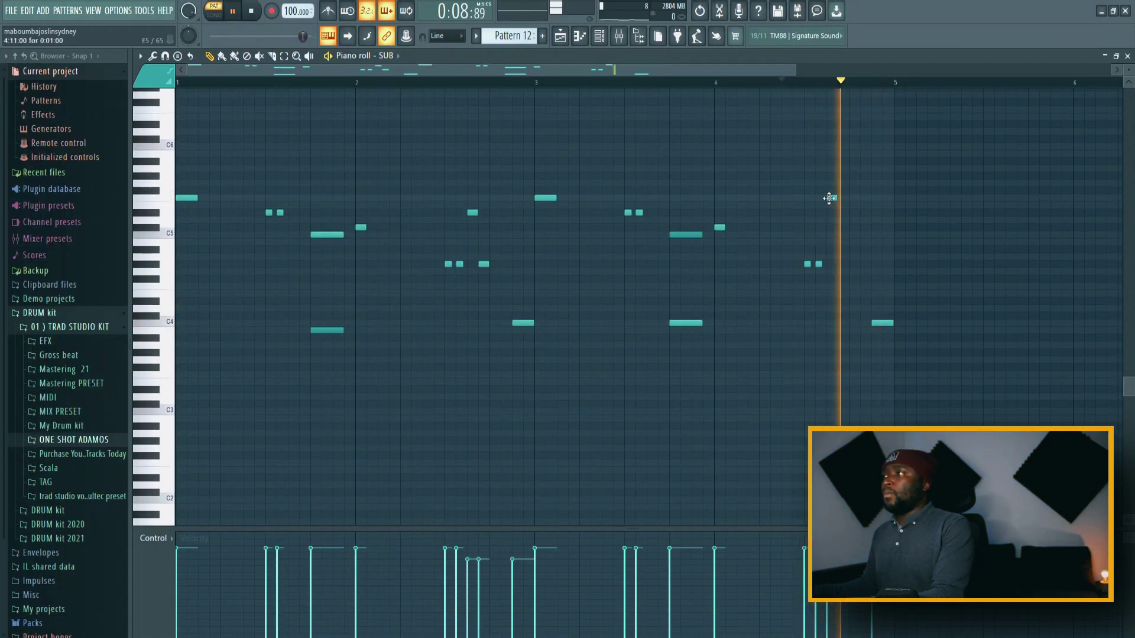
# Lower the SUB note on step 11 of bar 4 to D#5 and lengthen it slightly.
pyautogui.moveTo(830, 198); pyautogui.dragTo(829, 216)
pyautogui.press('space')
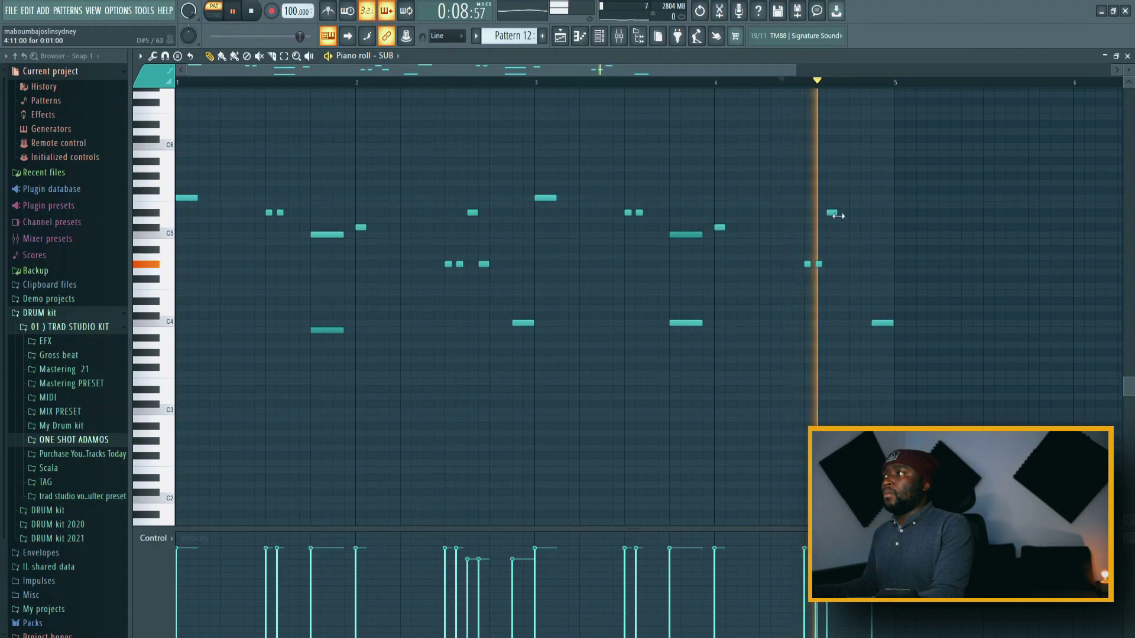
pyautogui.moveTo(838, 215); pyautogui.dragTo(844, 215)
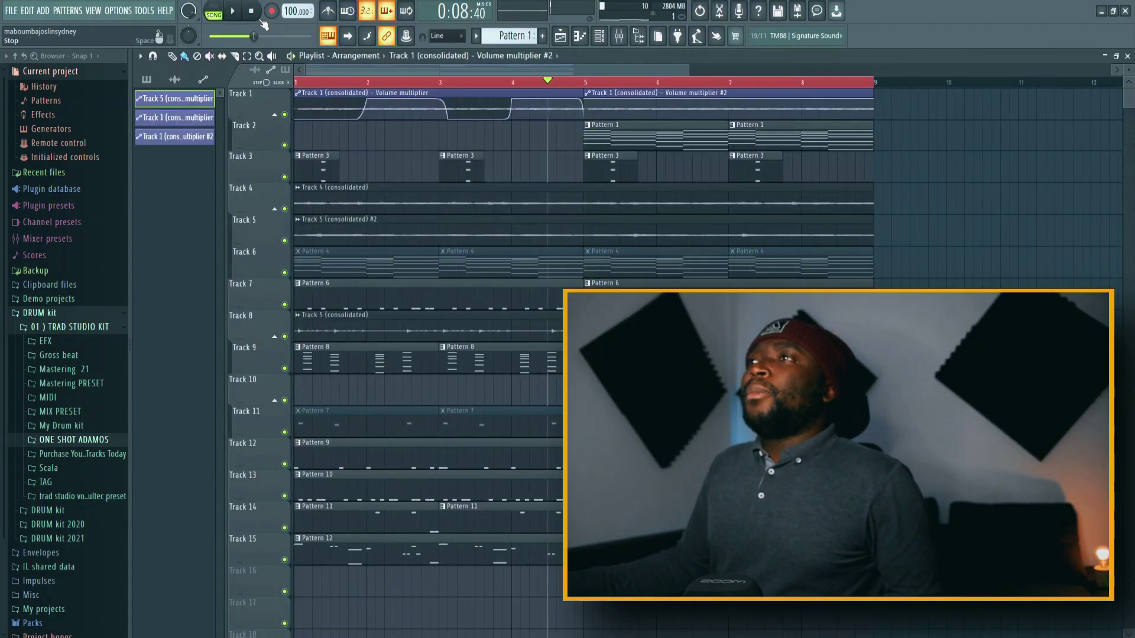
# Select all clips in the eight-bar arrangement.
pyautogui.click(247, 56)
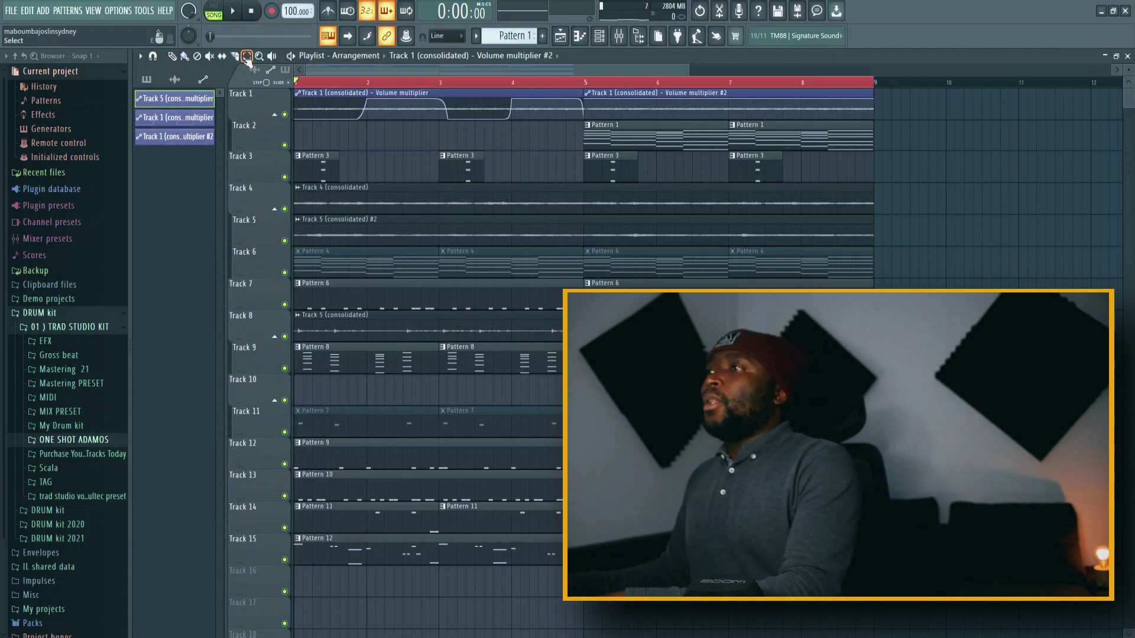
pyautogui.hotkey('ctrl', 'a')
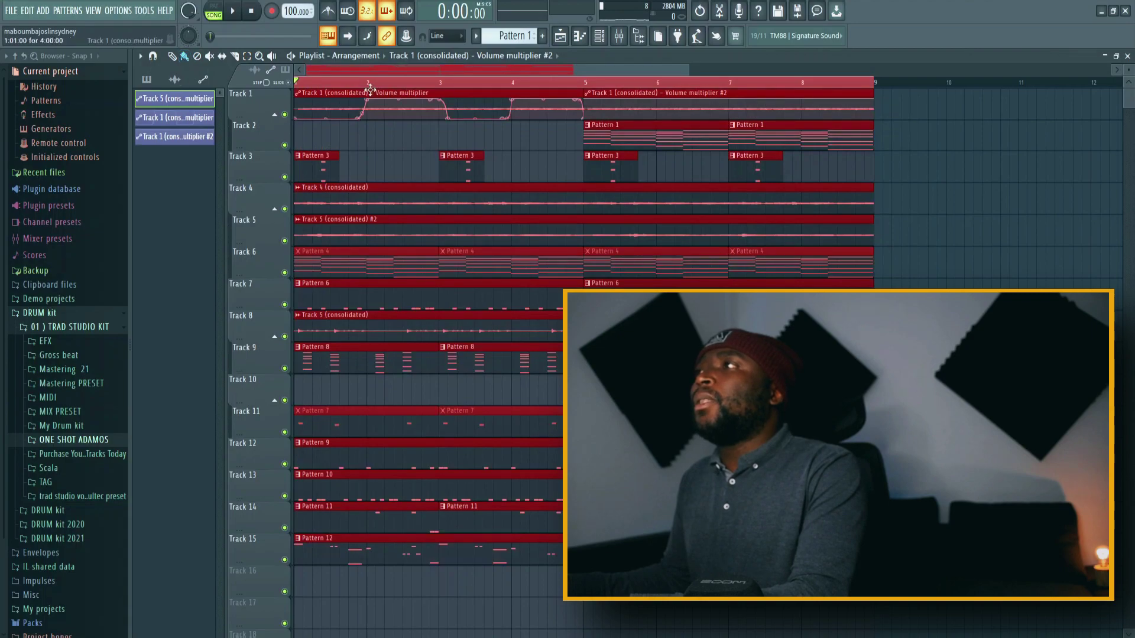
pyautogui.moveTo(686, 69); pyautogui.dragTo(831, 86)
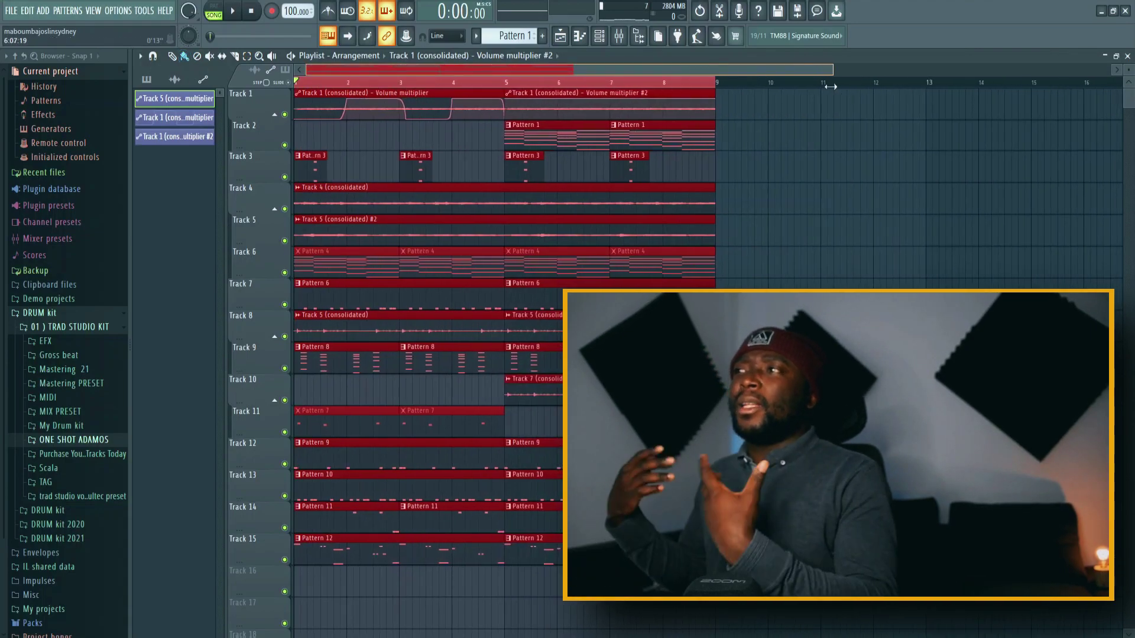